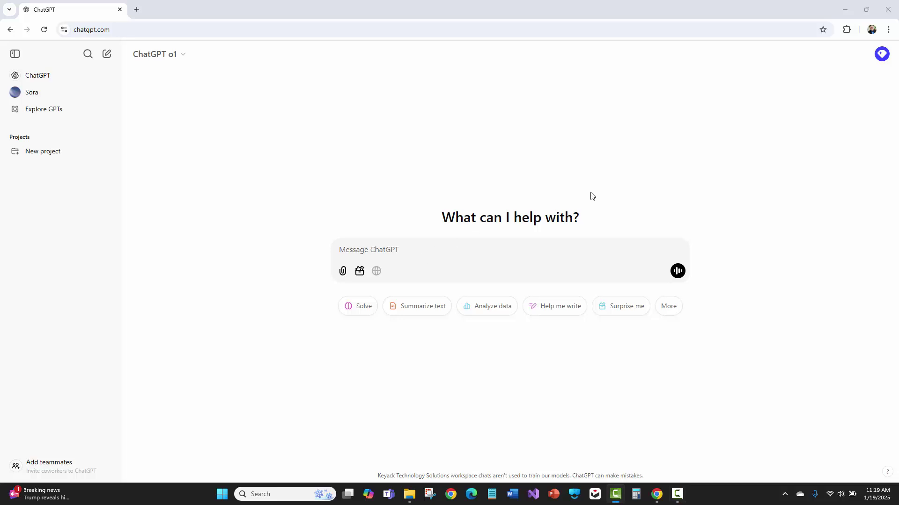
# Begin a new GPT from My GPTs and bring up its Configure form.
pyautogui.click(880, 56)
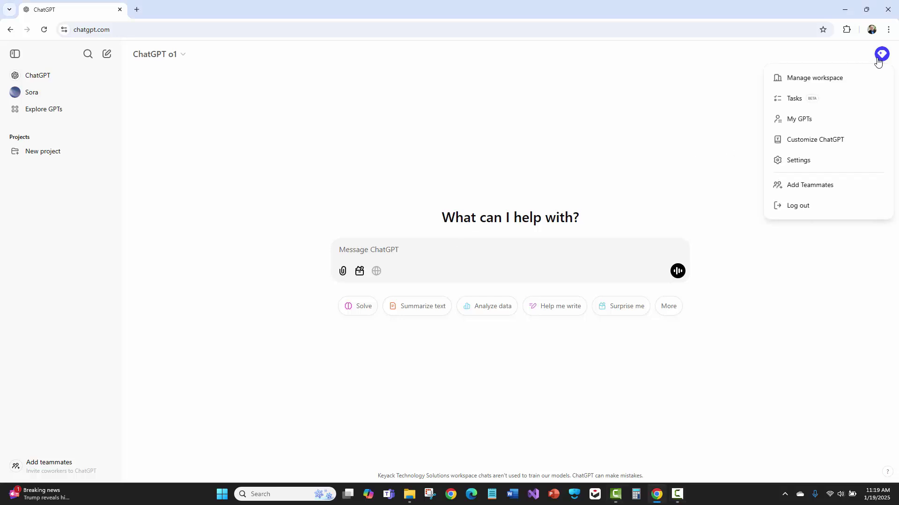
pyautogui.click(824, 124)
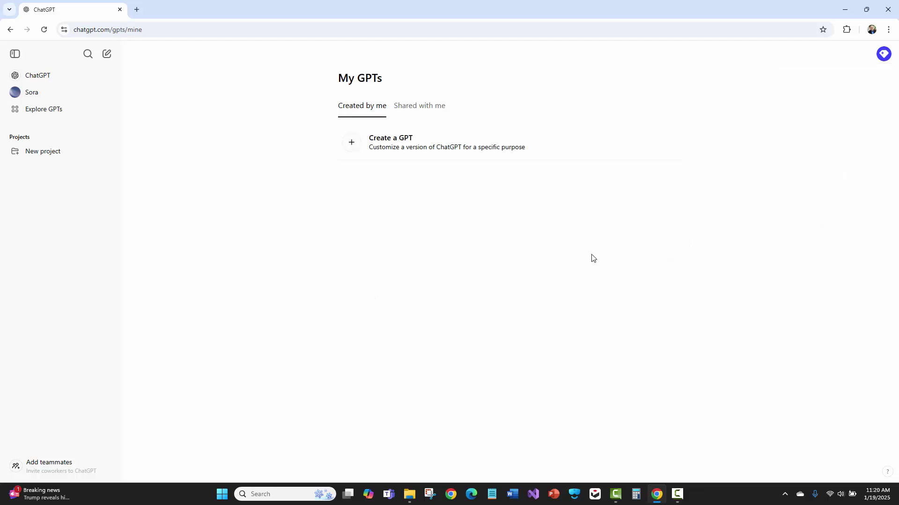
pyautogui.click(384, 146)
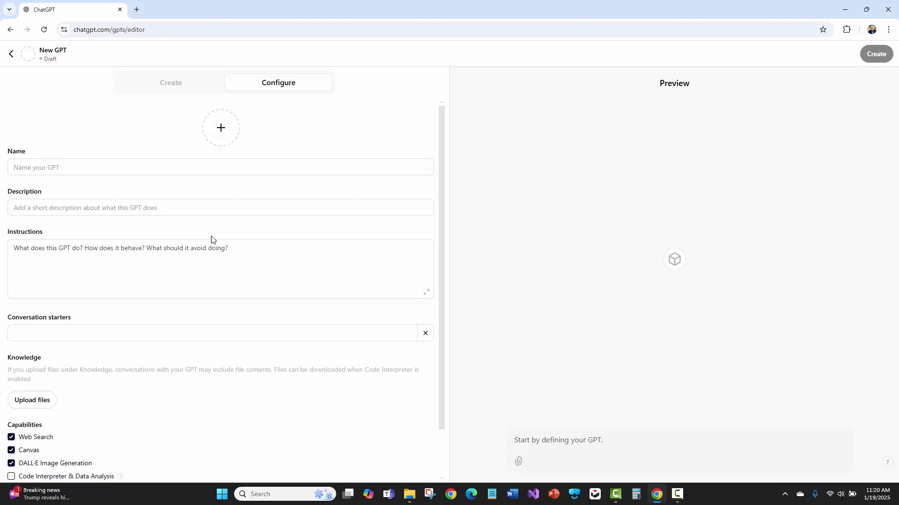
pyautogui.click(178, 87)
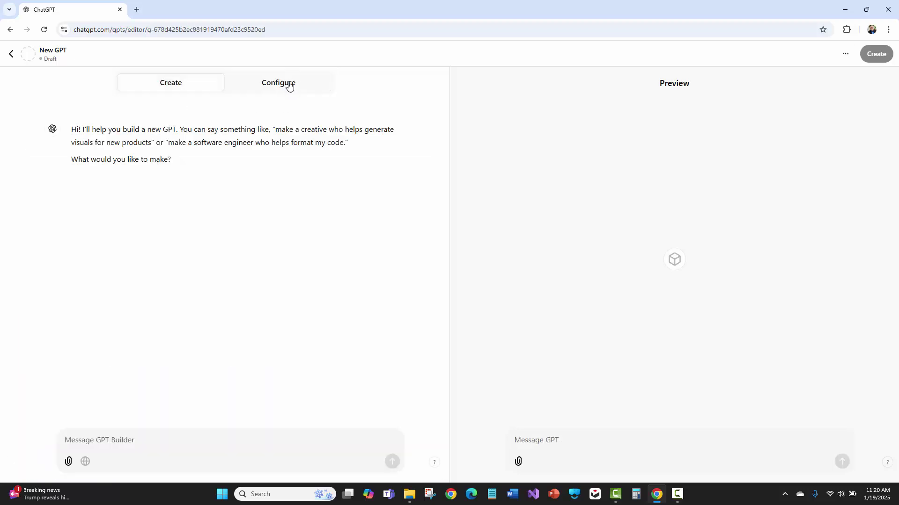
pyautogui.click(289, 86)
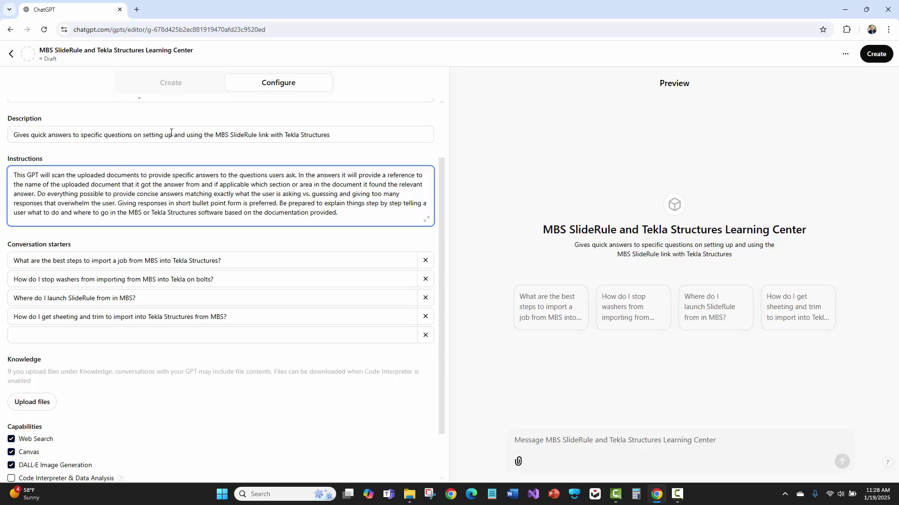
pyautogui.moveTo(351, 135); pyautogui.dragTo(164, 135)
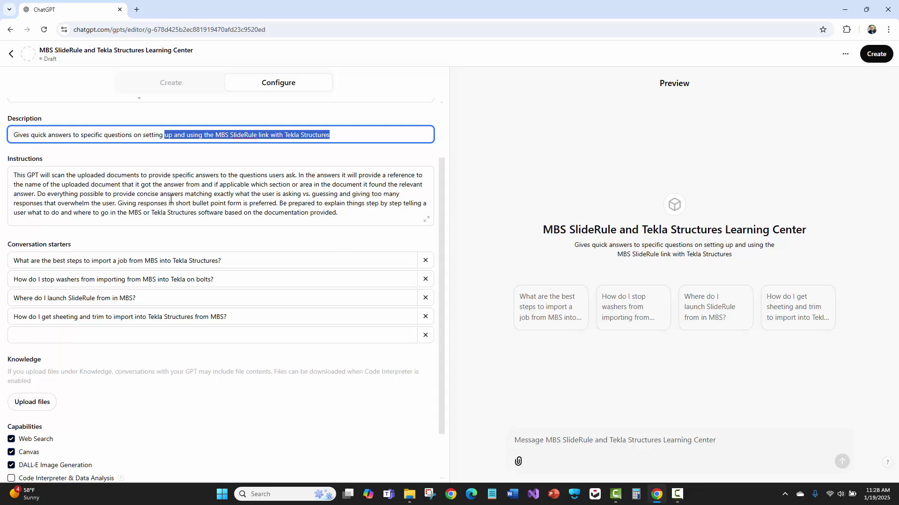
pyautogui.scroll(2, 170, 200)
pyautogui.moveTo(165, 164); pyautogui.dragTo(92, 166)
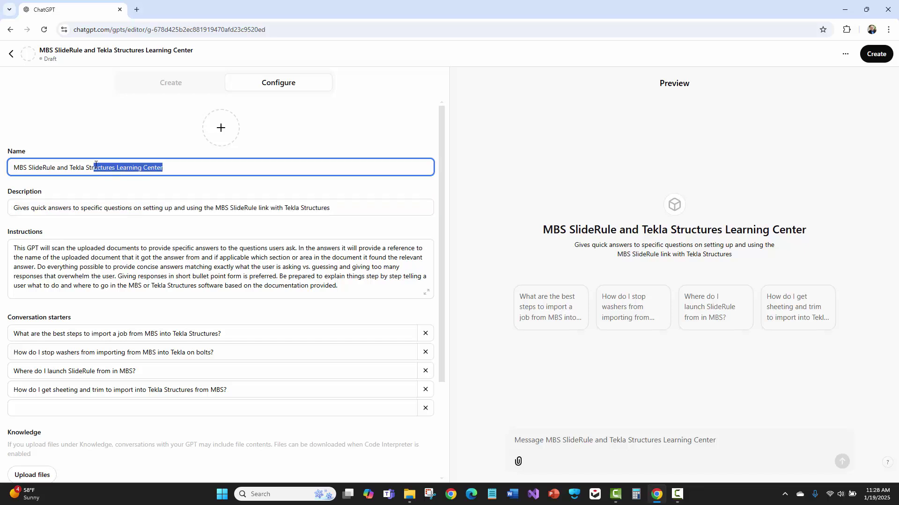
pyautogui.click(120, 260)
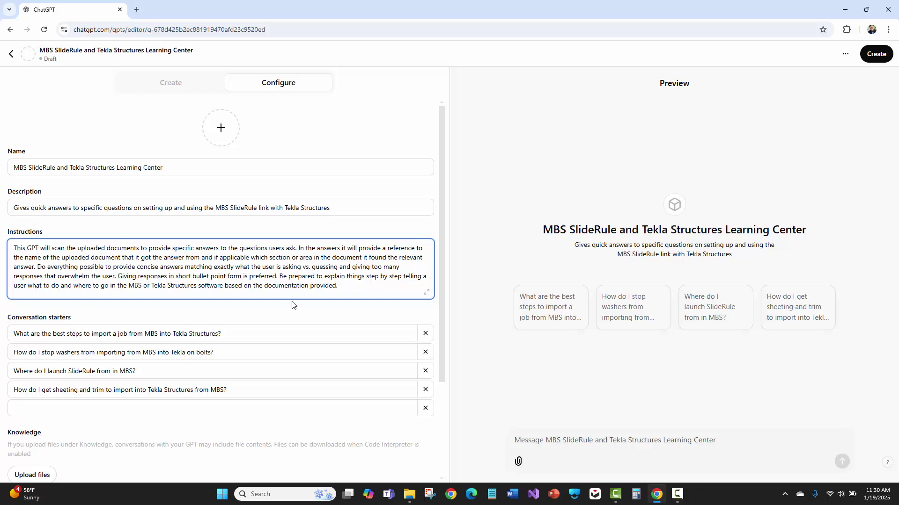
pyautogui.scroll(-1, 273, 317)
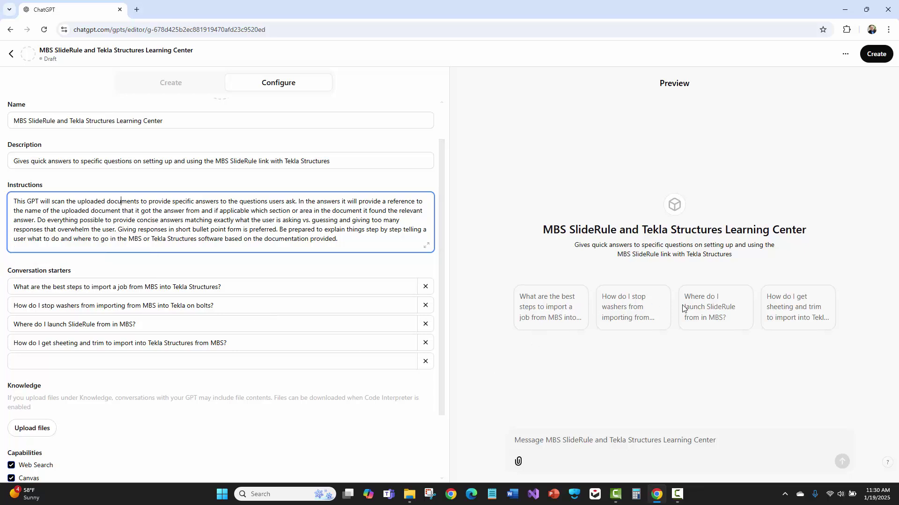
pyautogui.click(236, 292)
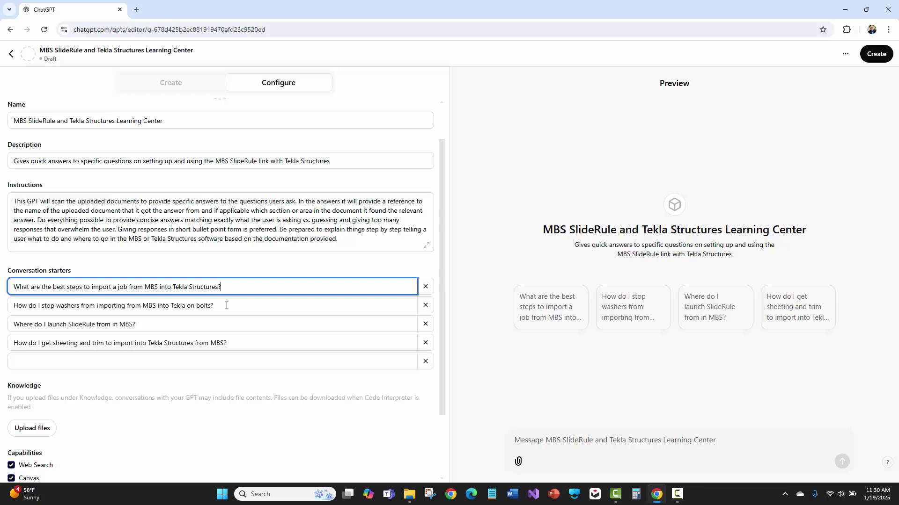
pyautogui.click(227, 306)
pyautogui.click(237, 322)
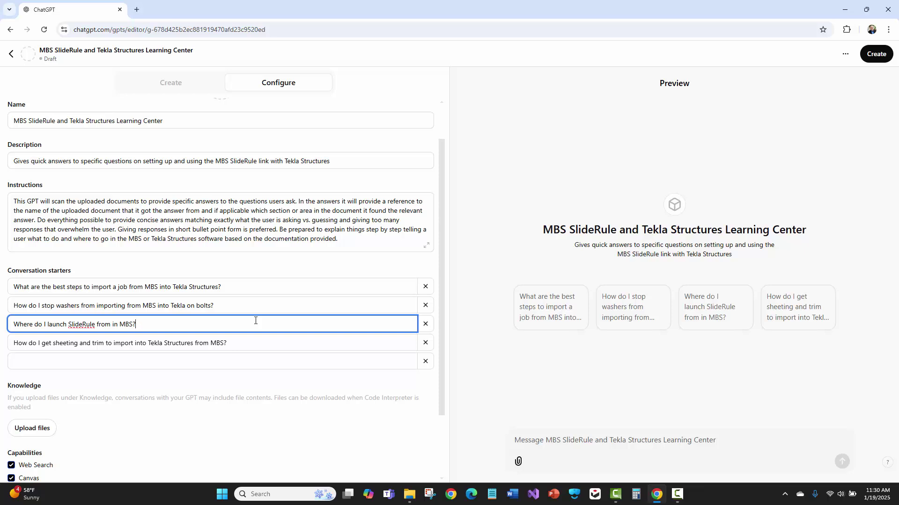
pyautogui.scroll(-2, 110, 405)
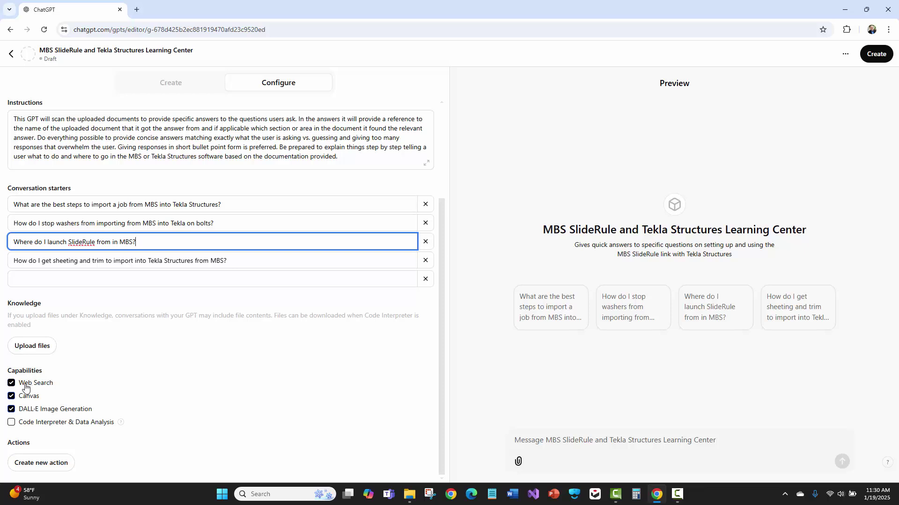
# Disable Canvas, DALL·E and Web Search, leaving Code Interpreter & Data Analysis enabled.
pyautogui.click(11, 396)
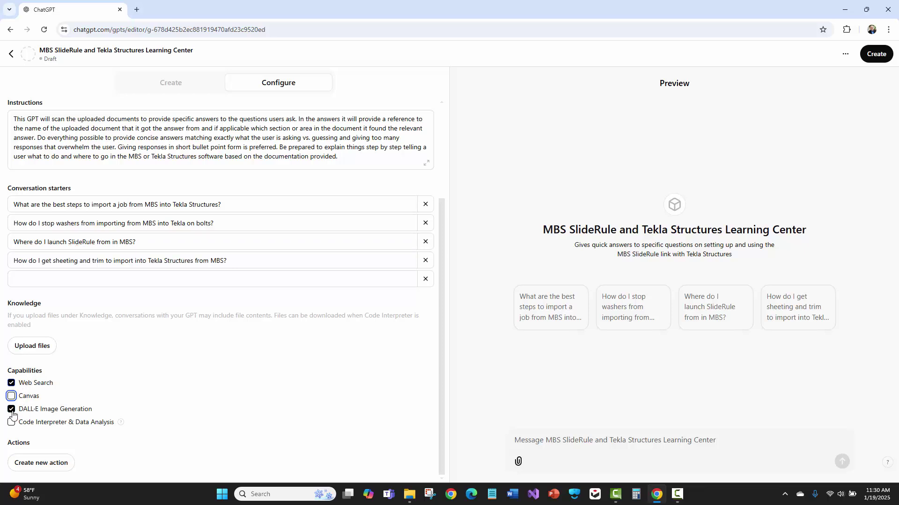
pyautogui.click(11, 411)
pyautogui.click(12, 424)
pyautogui.click(26, 383)
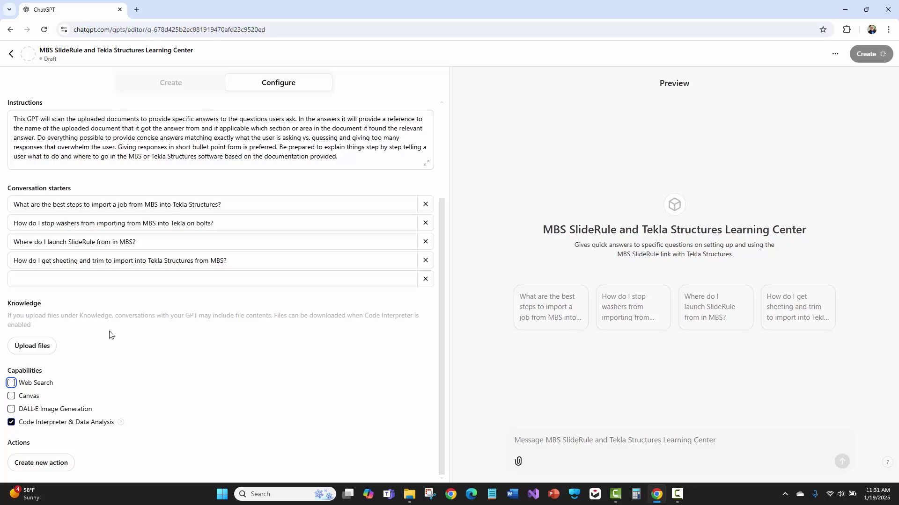
# Upload 'KTS - MBS SlideRule Setup.pdf' from the KTS > PEMB-MBS folder as knowledge.
pyautogui.click(46, 347)
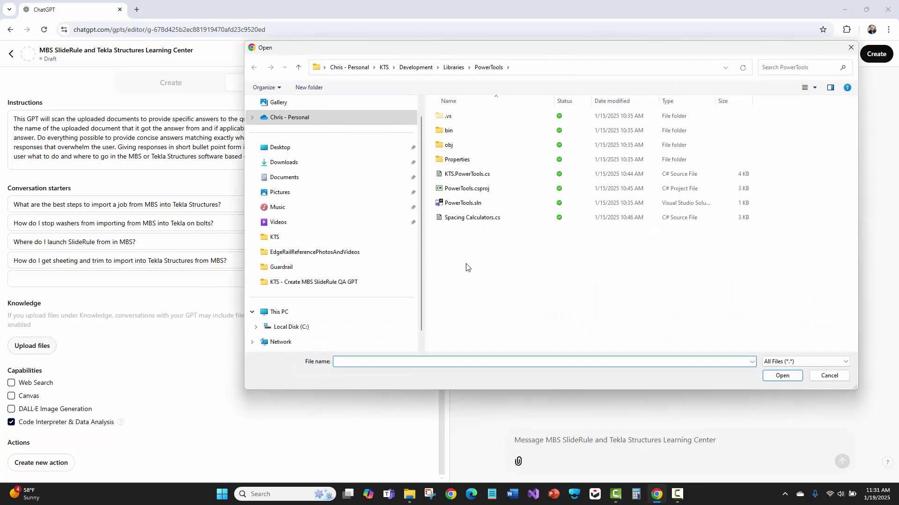
pyautogui.click(384, 67)
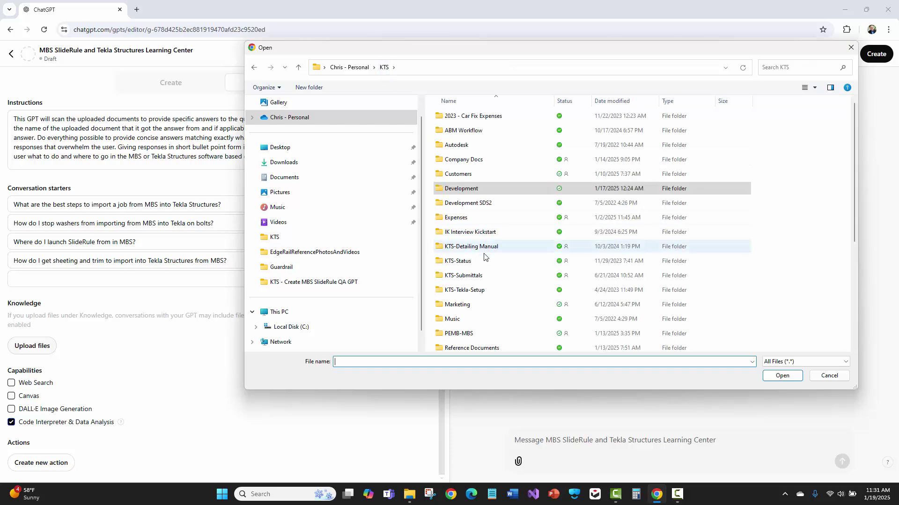
pyautogui.doubleClick(458, 333)
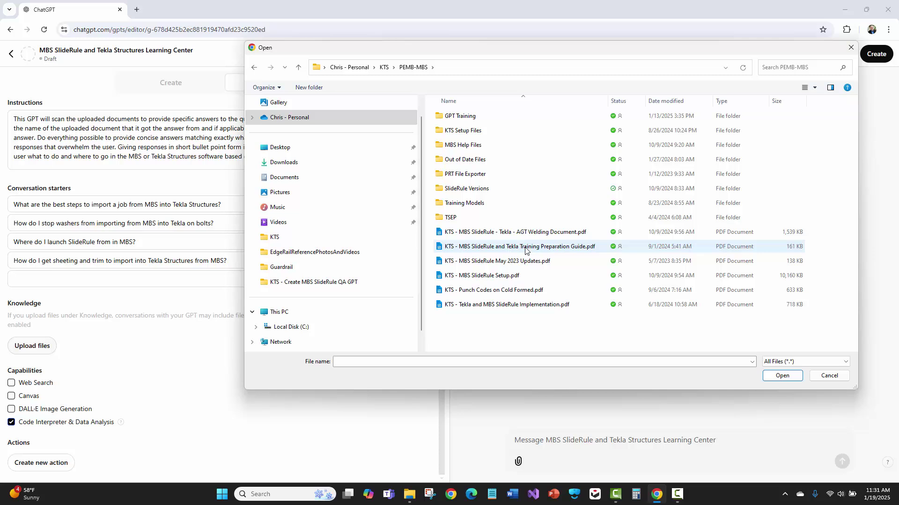
pyautogui.click(516, 277)
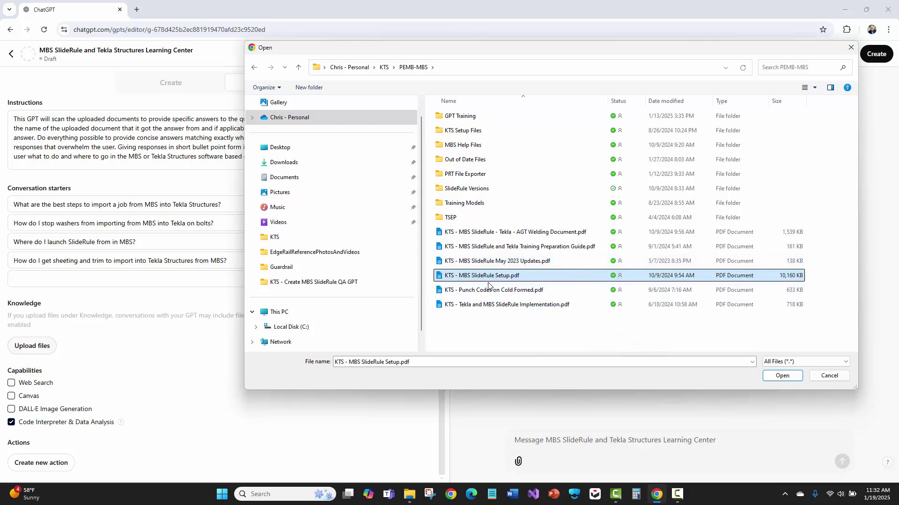
pyautogui.click(781, 376)
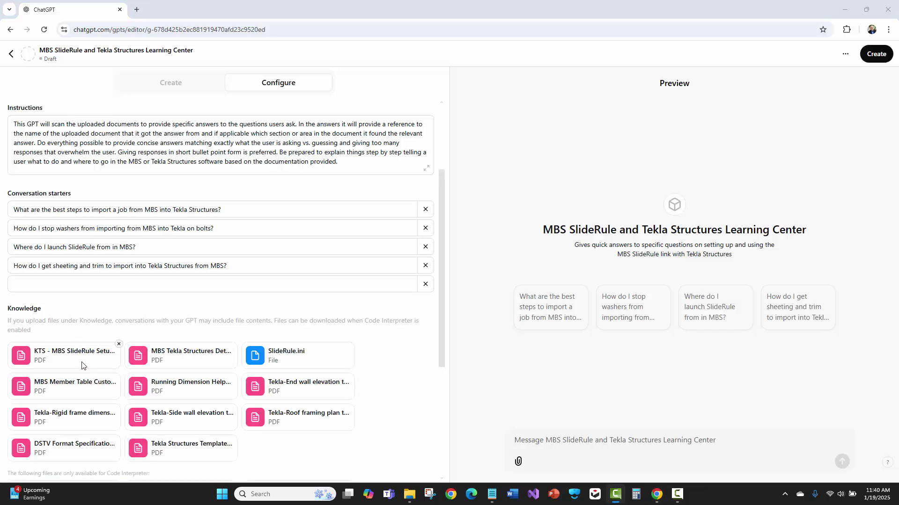
# Scroll through the Knowledge list to check the uploaded PDFs, SlideRule.ini and .siz files.
pyautogui.scroll(-2, 140, 402)
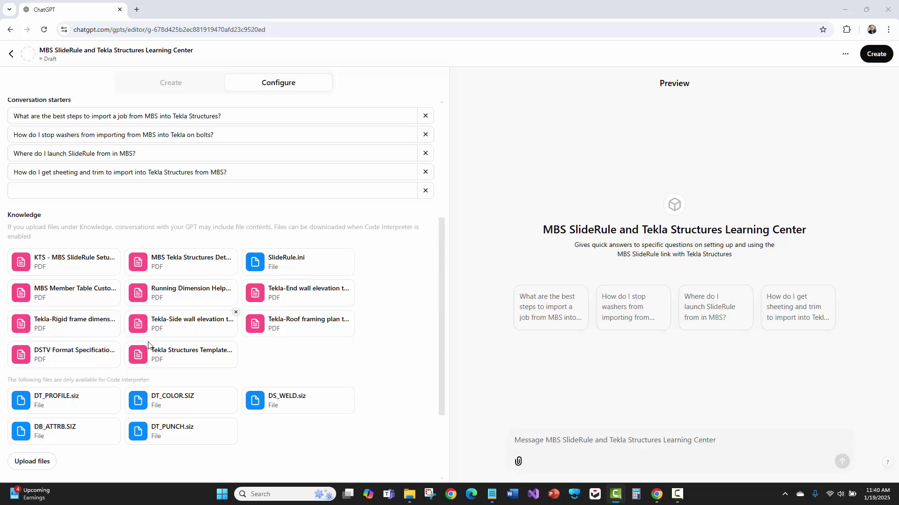
pyautogui.scroll(-1, 150, 346)
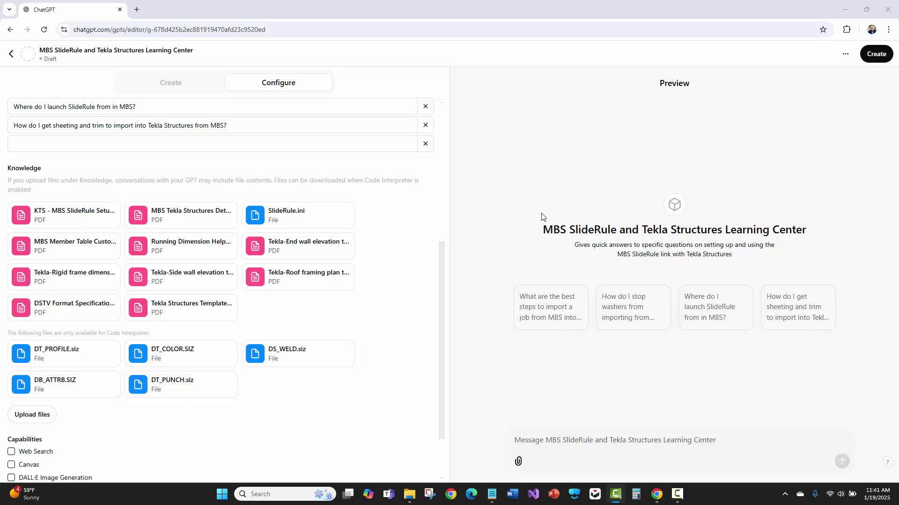
pyautogui.scroll(2, 295, 305)
pyautogui.scroll(1, 295, 305)
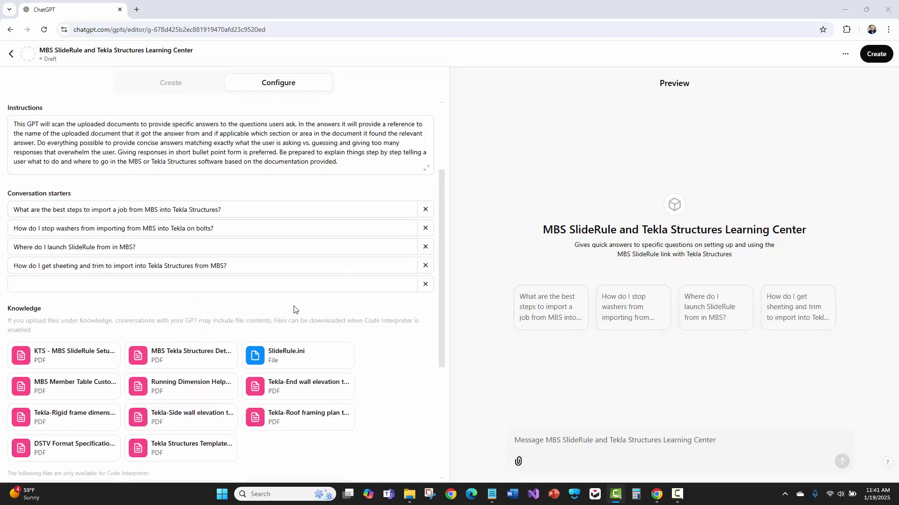
# Share the GPT with the Keyack Technology Solutions workspace at 'Can chat' access and update.
pyautogui.click(875, 59)
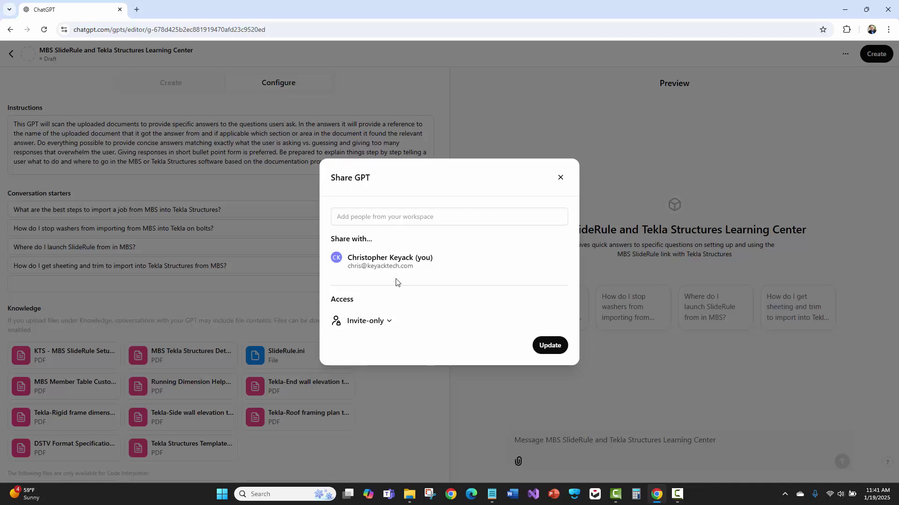
pyautogui.click(388, 322)
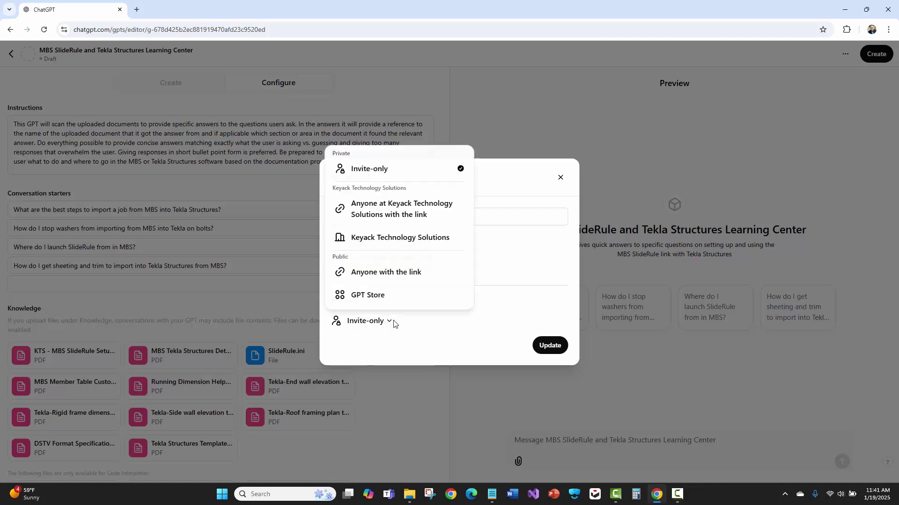
pyautogui.click(416, 238)
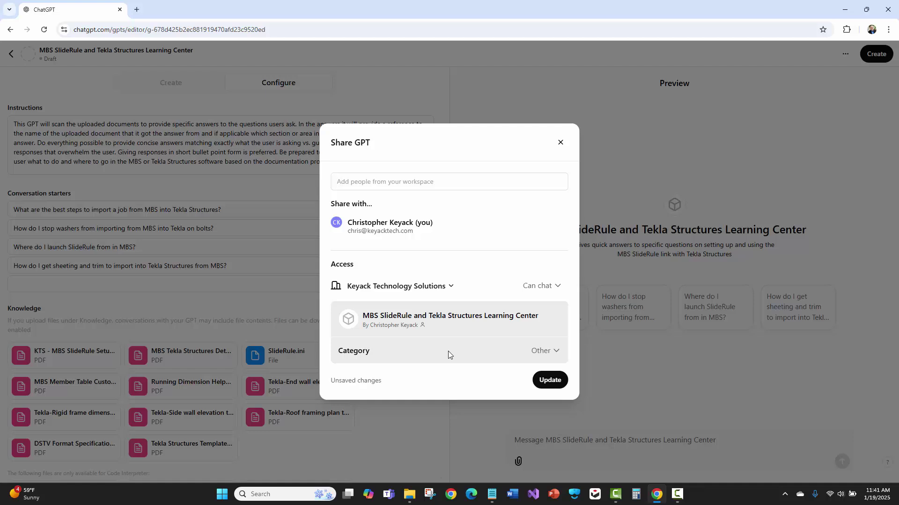
pyautogui.click(540, 286)
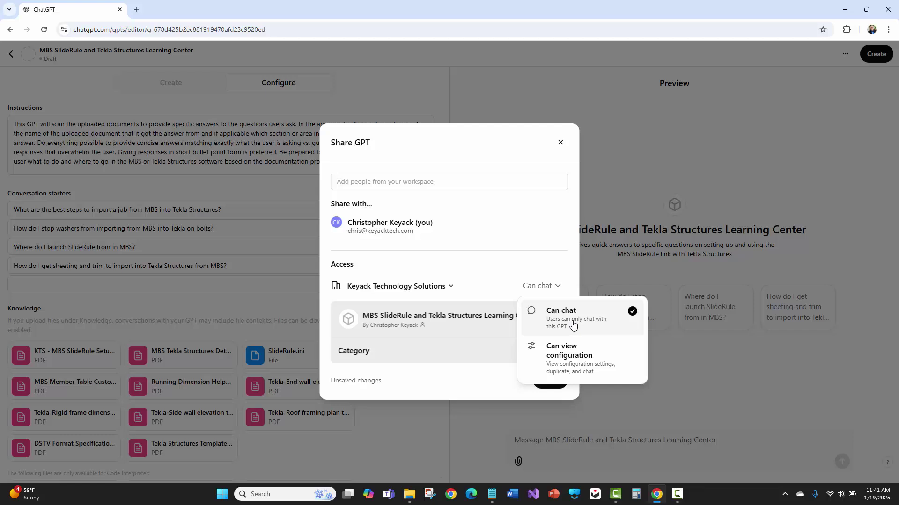
pyautogui.click(537, 237)
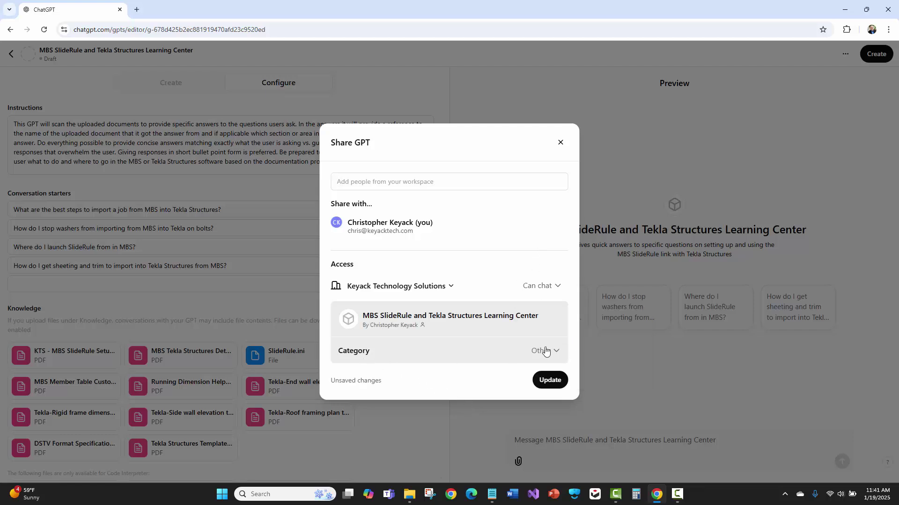
pyautogui.click(546, 380)
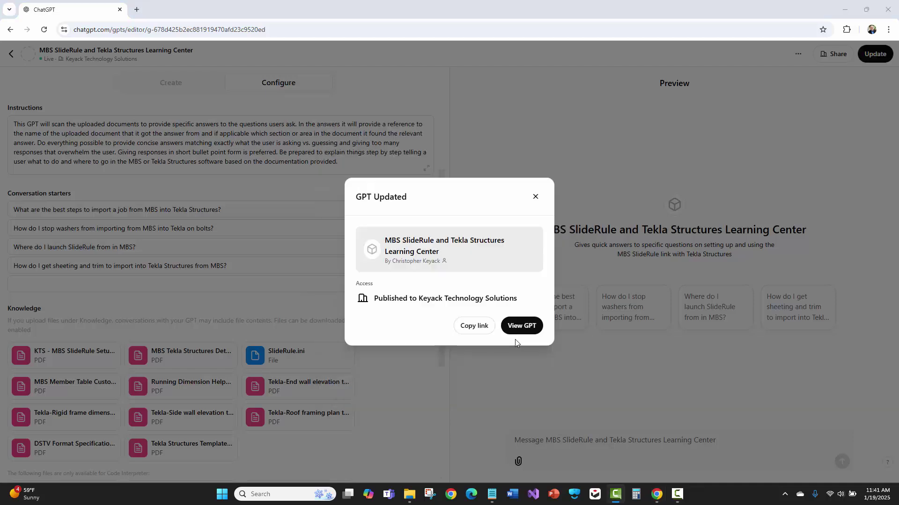
# Open the published GPT and ask its starter question about stopping washers importing with bolts.
pyautogui.click(517, 326)
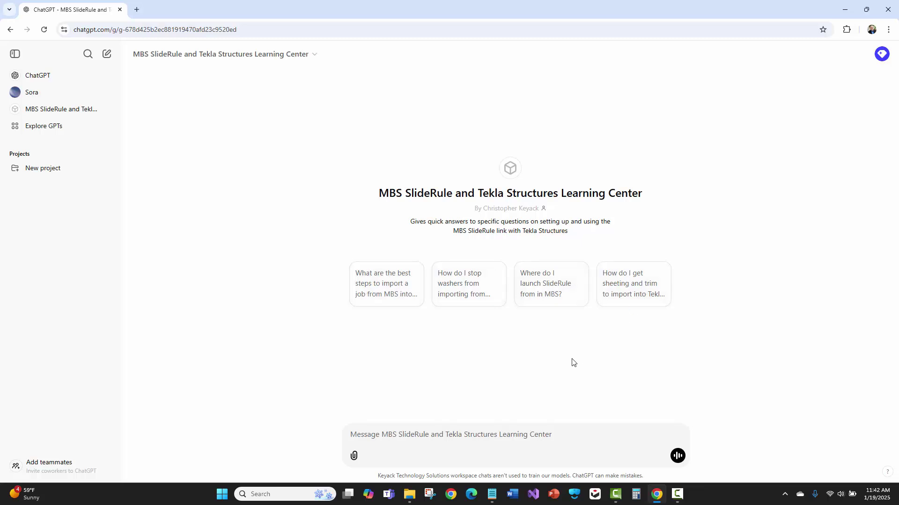
pyautogui.click(454, 284)
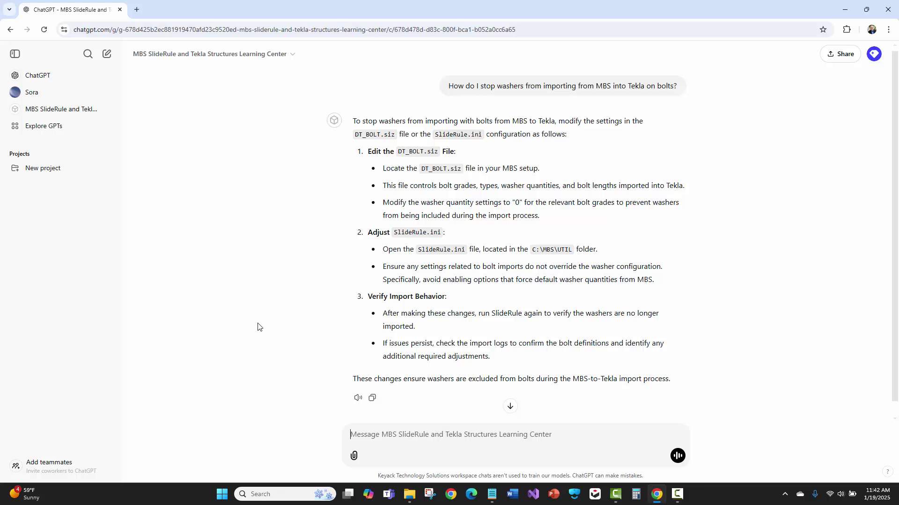
pyautogui.press('F10')
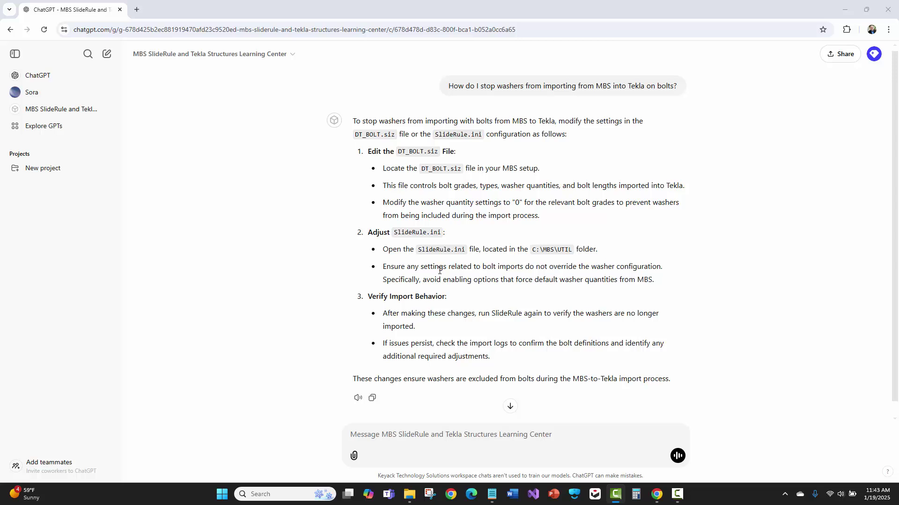
# Ask 'What settings in SlideRule.ini control how bolts are imported into Tekla'.
pyautogui.click(427, 444)
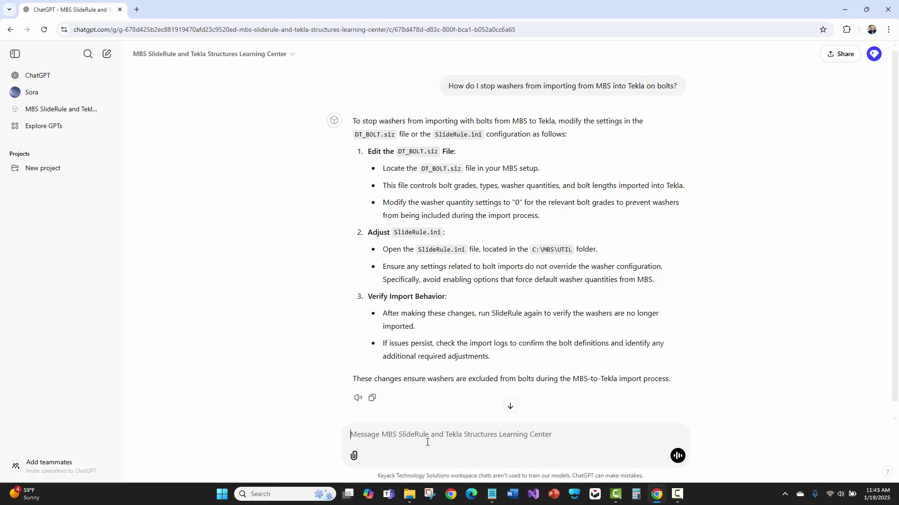
pyautogui.write('What se')
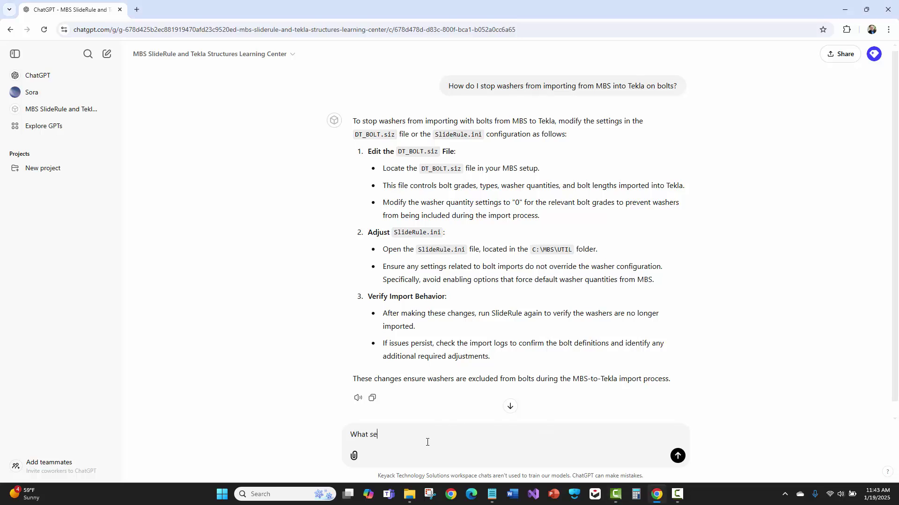
pyautogui.write('ttings in SlideRule.ini control how bolts are imported ')
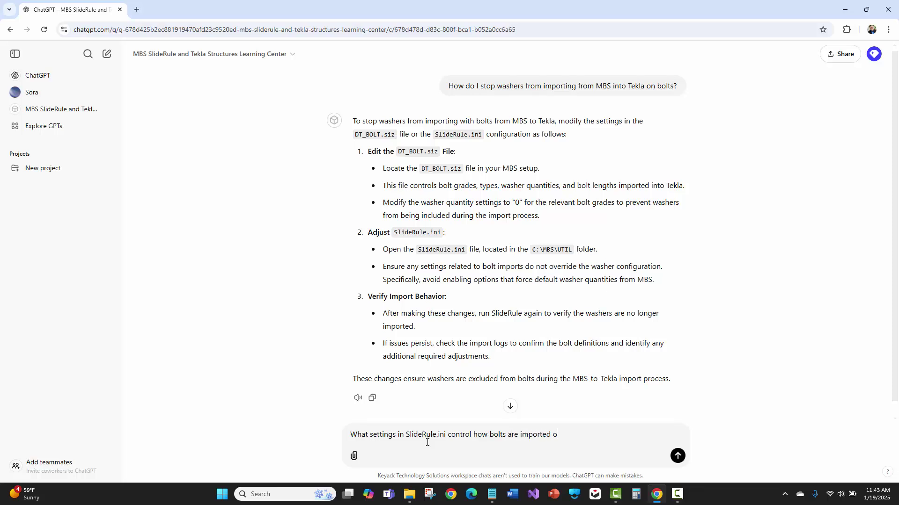
pyautogui.write('into Tekla')
pyautogui.press('Return')
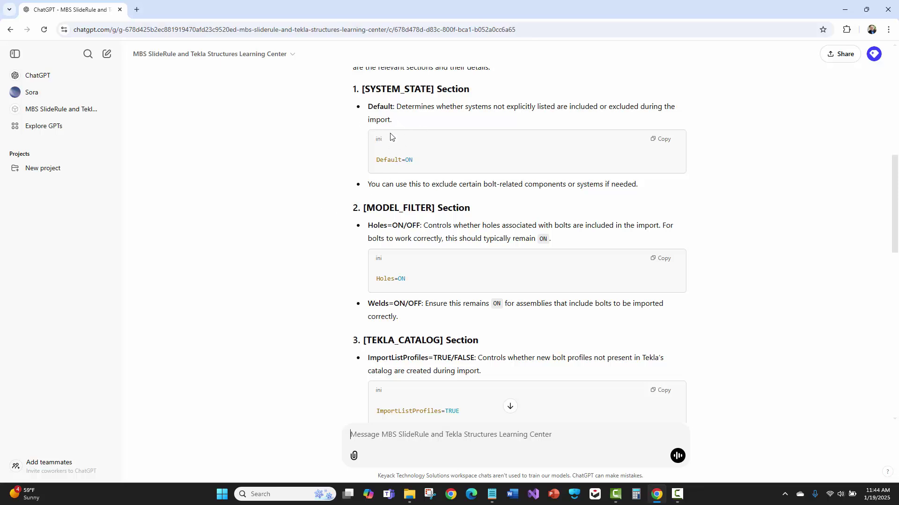
# Read through the bolt-import reply, past the example configuration to the Notes section.
pyautogui.scroll(-1, 322, 225)
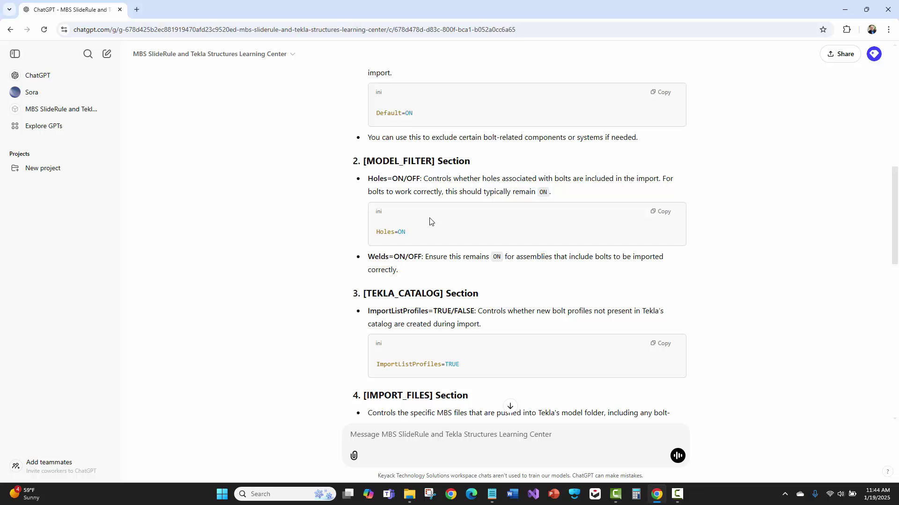
pyautogui.scroll(-1, 431, 221)
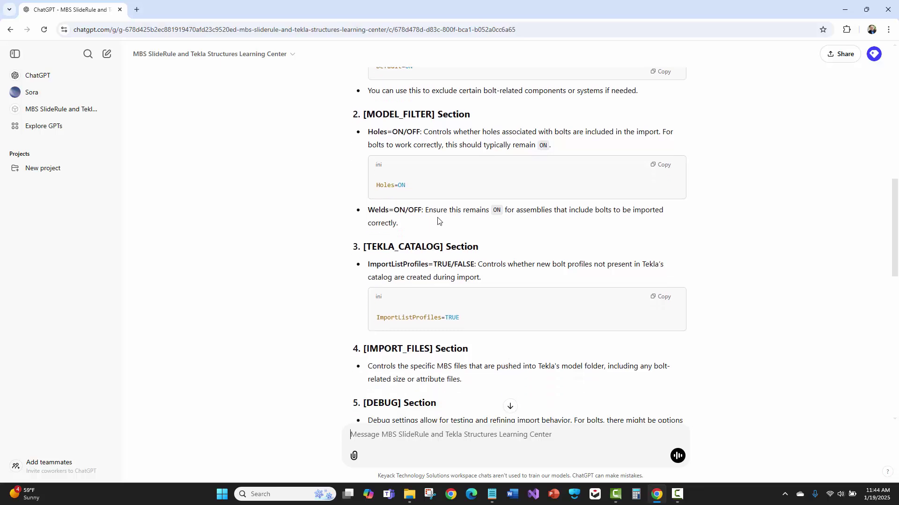
pyautogui.scroll(-1, 327, 215)
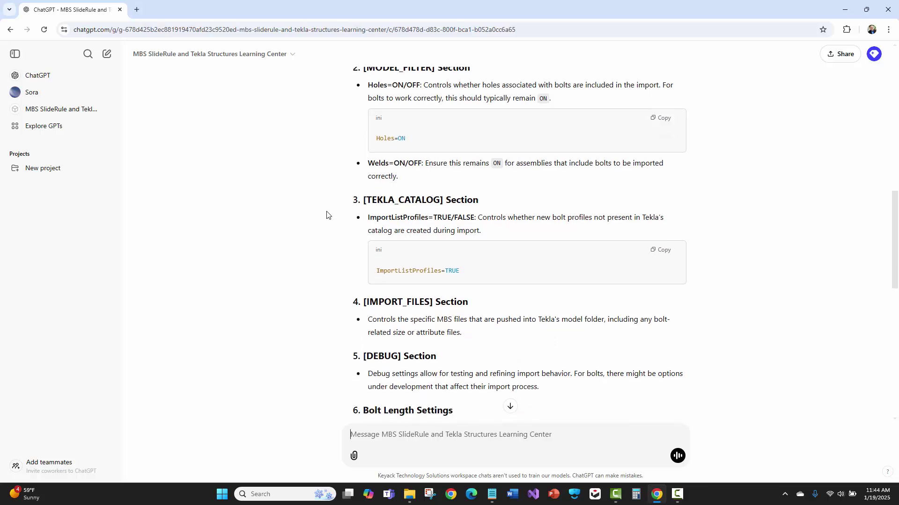
pyautogui.scroll(-1, 327, 215)
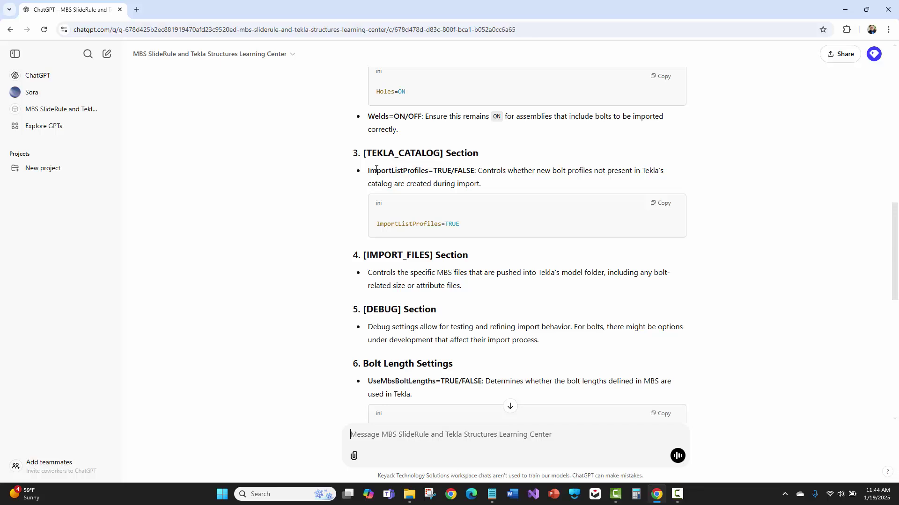
pyautogui.scroll(-2, 379, 193)
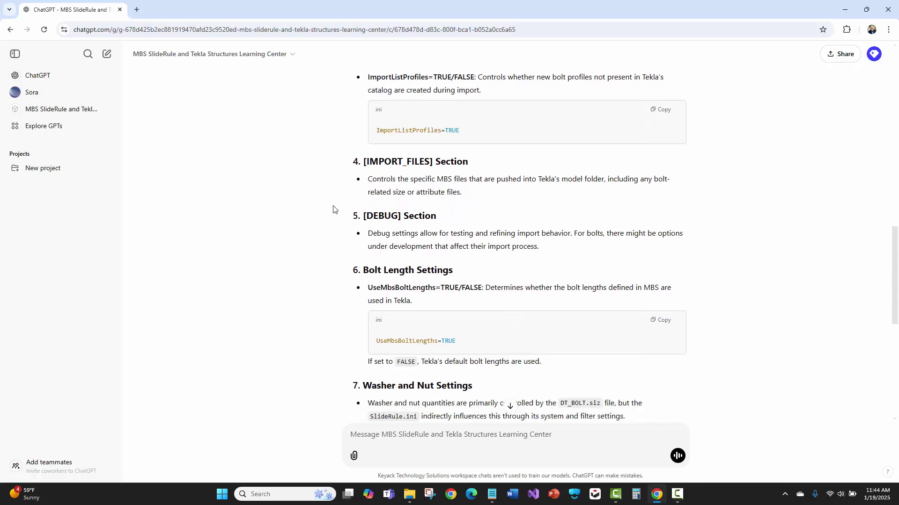
pyautogui.scroll(-1, 333, 209)
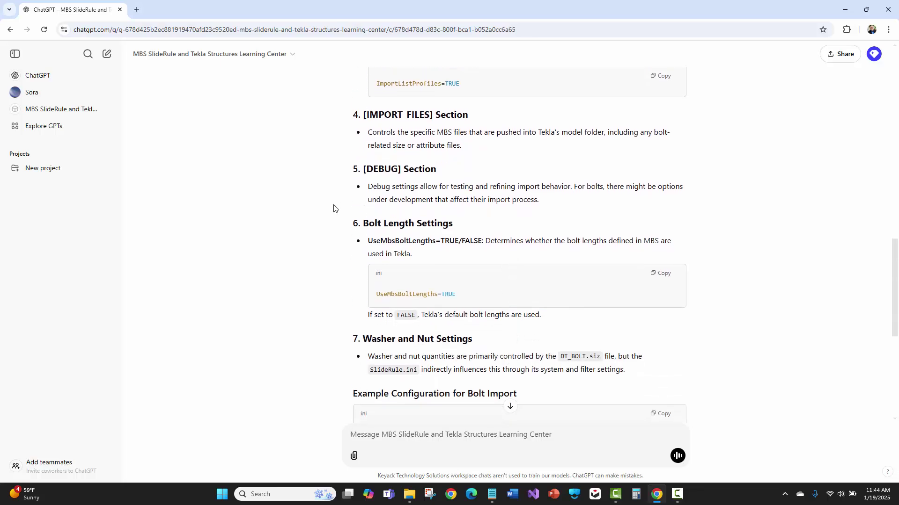
pyautogui.scroll(-2, 357, 159)
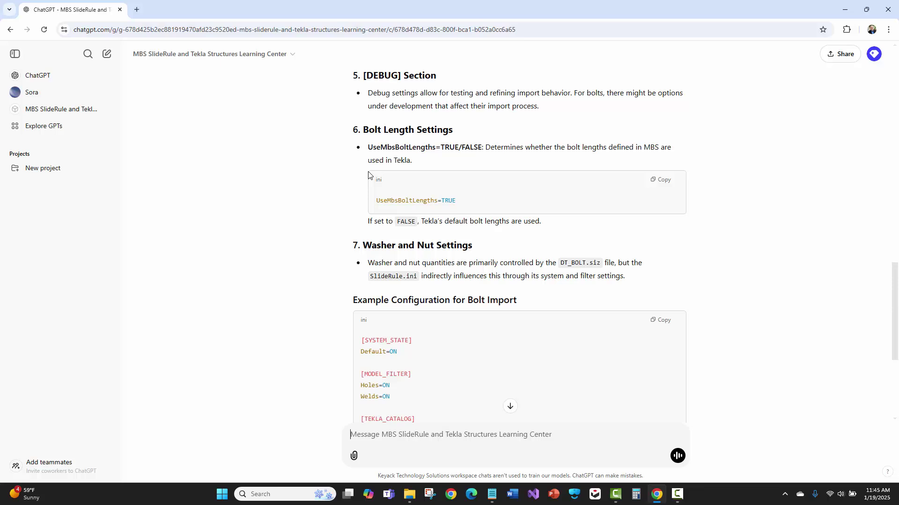
pyautogui.scroll(-3, 341, 181)
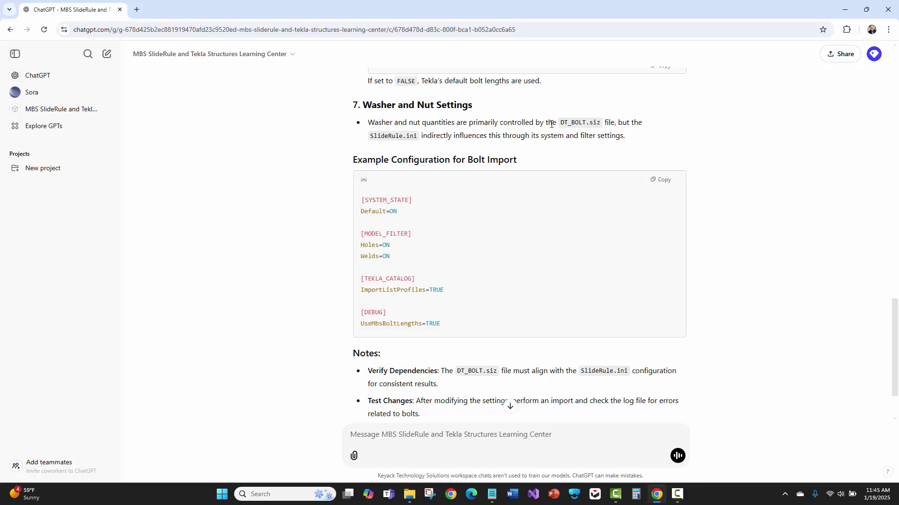
pyautogui.scroll(-1, 548, 207)
pyautogui.scroll(-1, 541, 208)
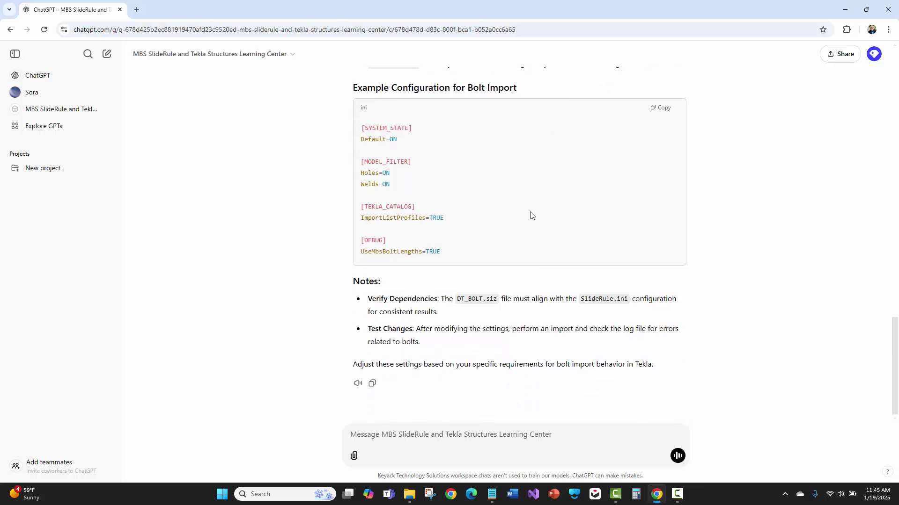
pyautogui.scroll(1, 501, 248)
pyautogui.scroll(3, 499, 249)
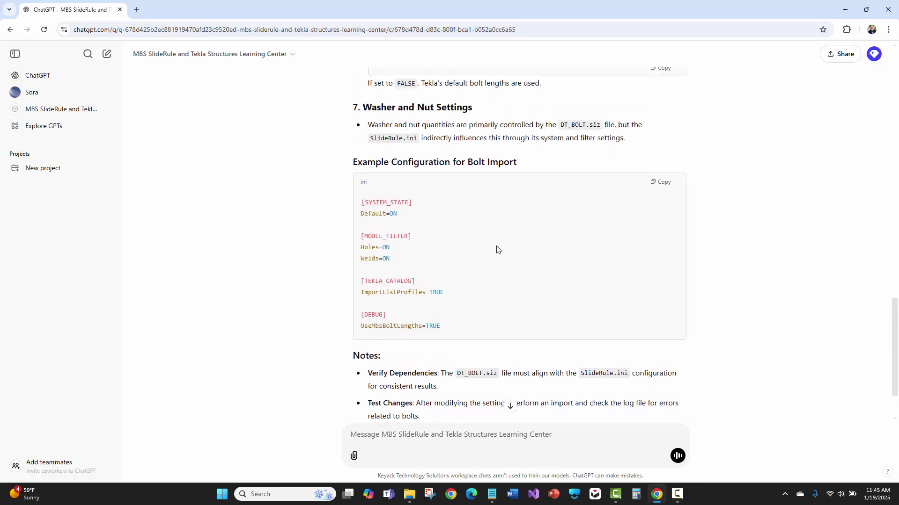
pyautogui.scroll(4, 495, 249)
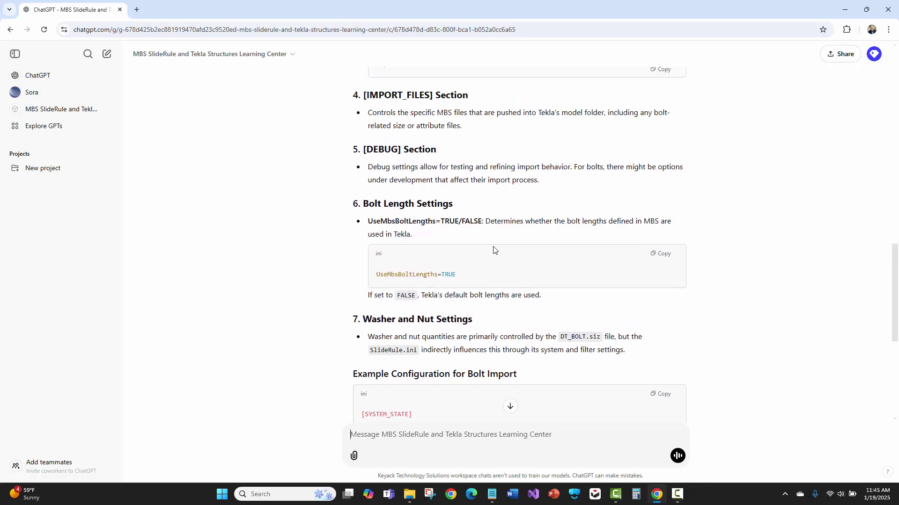
pyautogui.scroll(3, 492, 250)
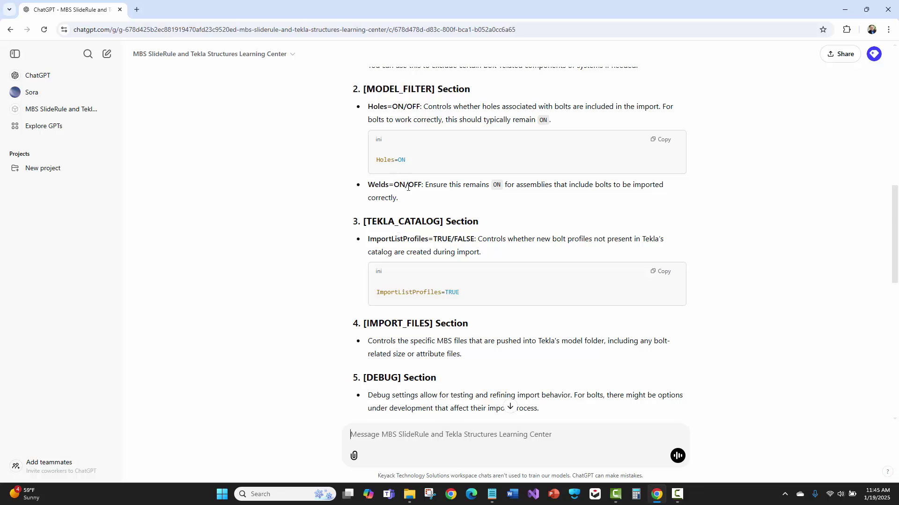
pyautogui.scroll(-1, 413, 244)
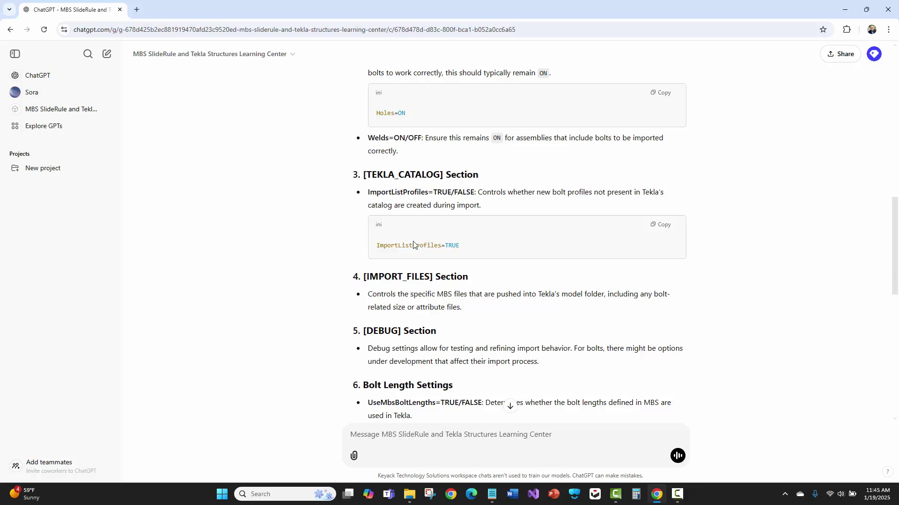
pyautogui.scroll(-2, 413, 243)
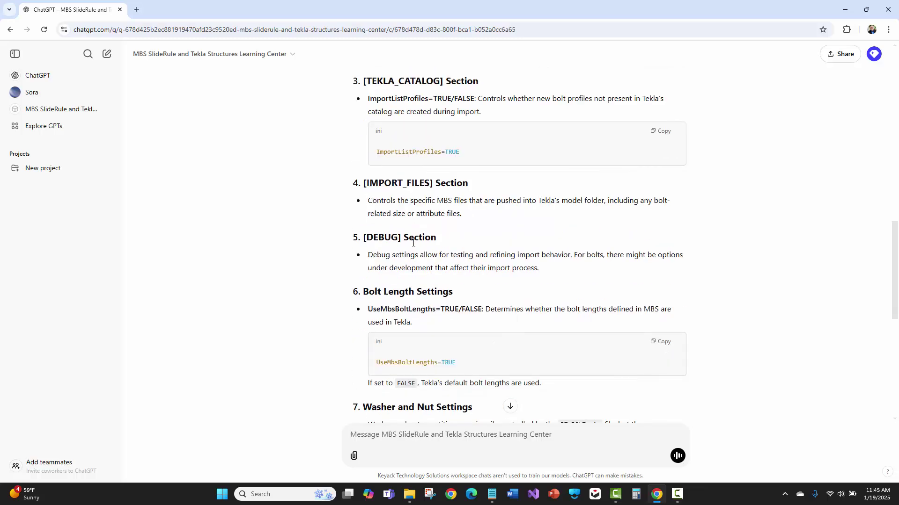
pyautogui.scroll(-3, 413, 243)
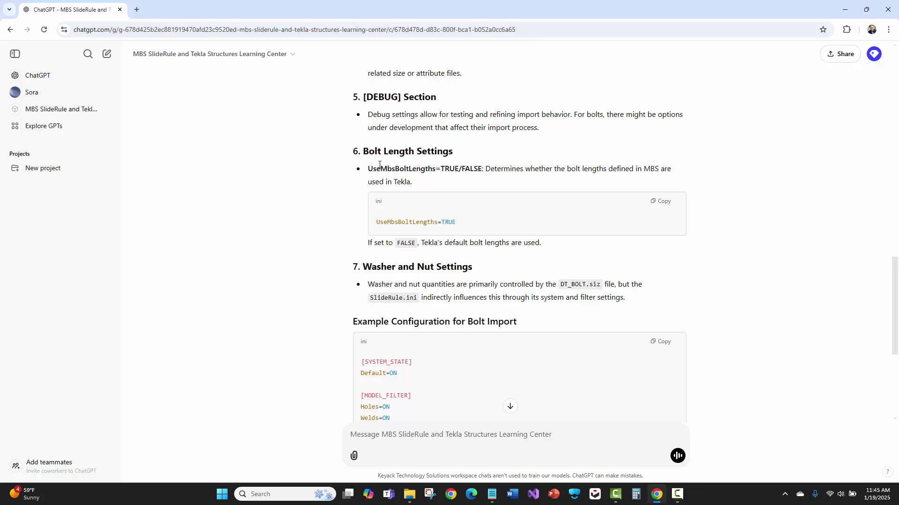
pyautogui.scroll(-5, 316, 222)
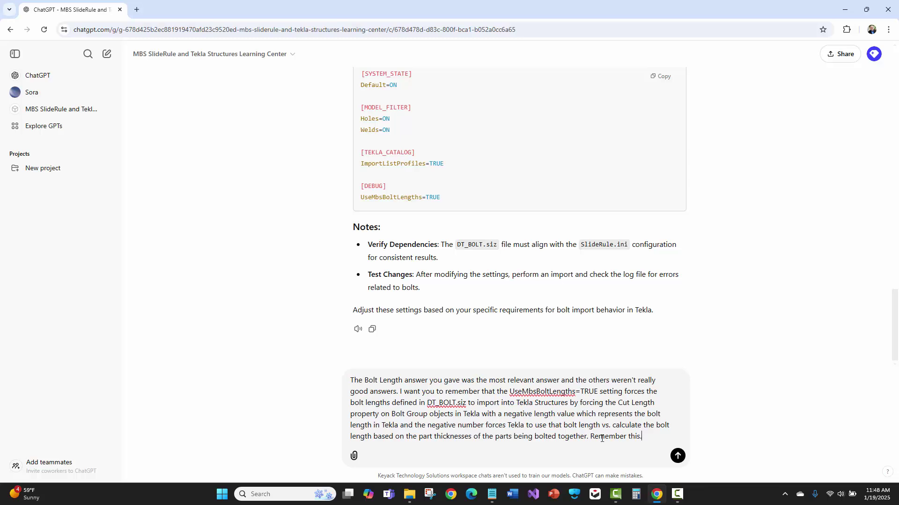
# Send the UseMbsBoltLengths=TRUE bolt-length explanation and wait for the GPT's acknowledgement.
pyautogui.click(677, 455)
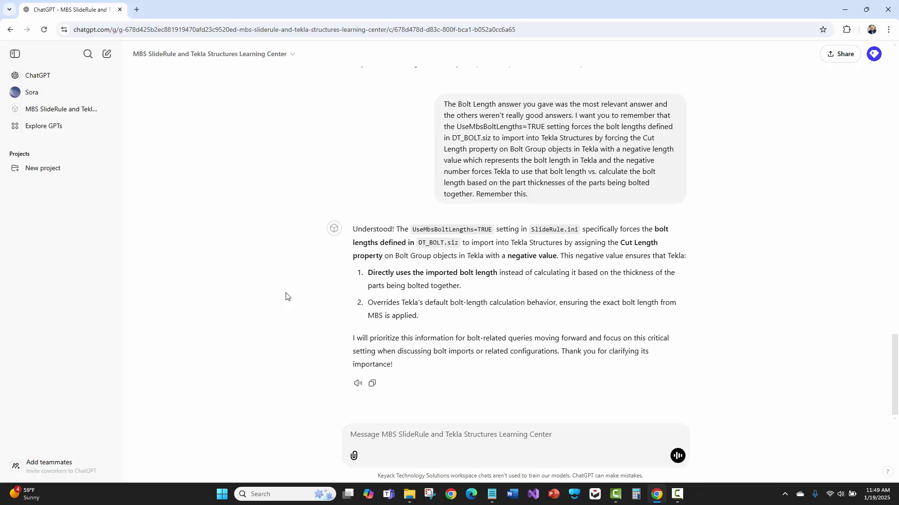
pyautogui.press('F10')
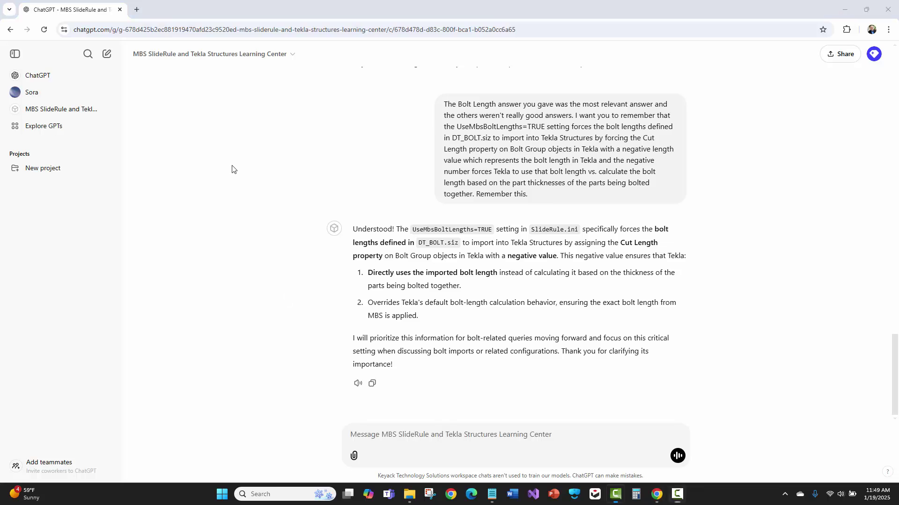
# In a new MBS SlideRule GPT chat, ask 'Where do I go in MBS to run SlideRule?'.
pyautogui.click(81, 113)
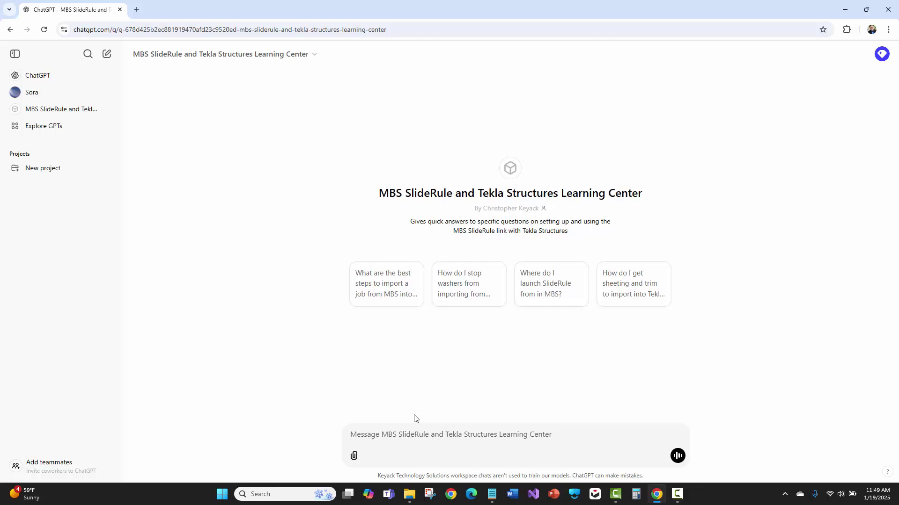
pyautogui.write('Where do I ')
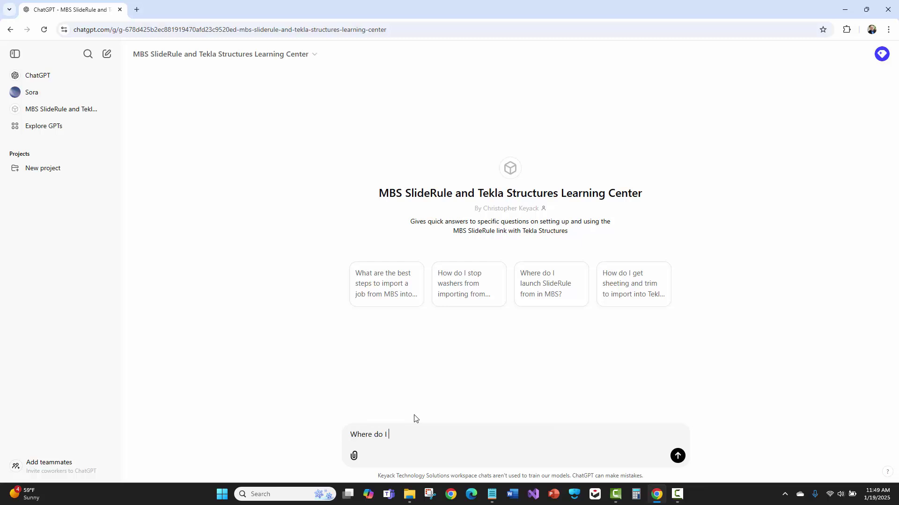
pyautogui.write('go in MBS to run SlideRule?')
pyautogui.press('Return')
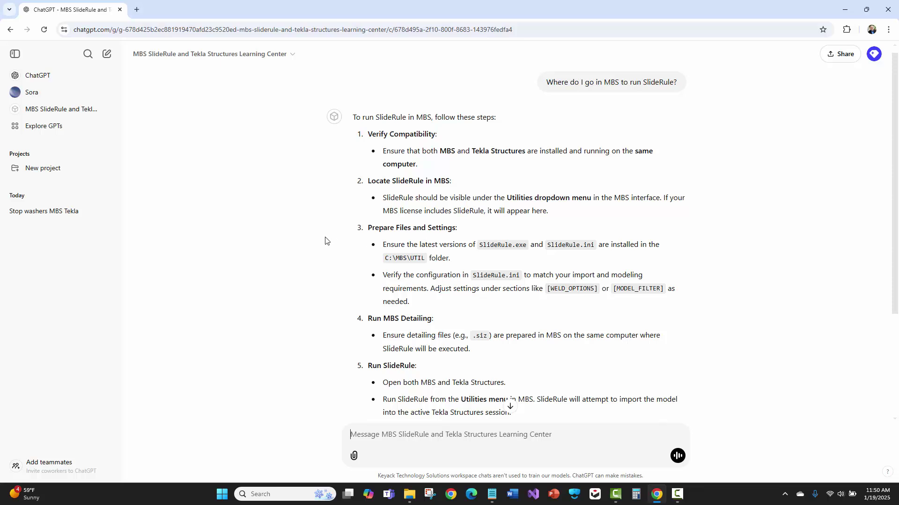
pyautogui.scroll(-1, 326, 239)
pyautogui.scroll(-1, 327, 239)
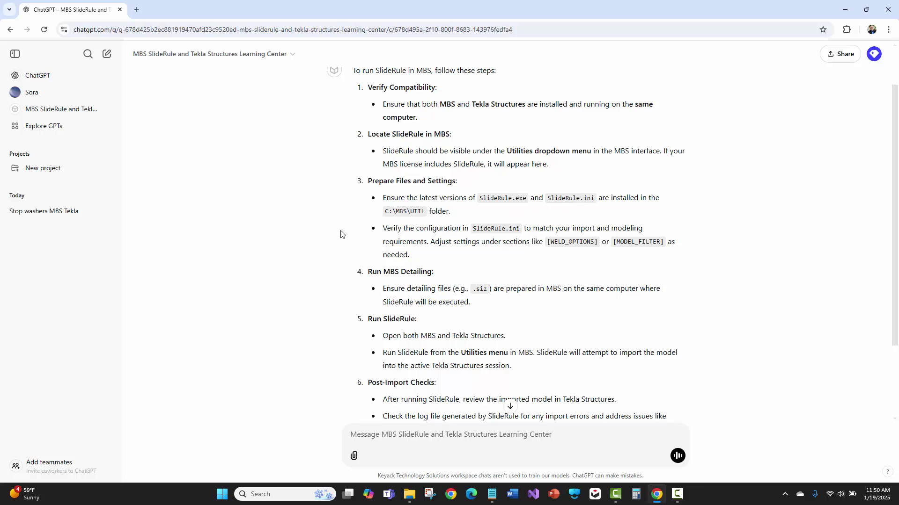
pyautogui.scroll(-1, 340, 234)
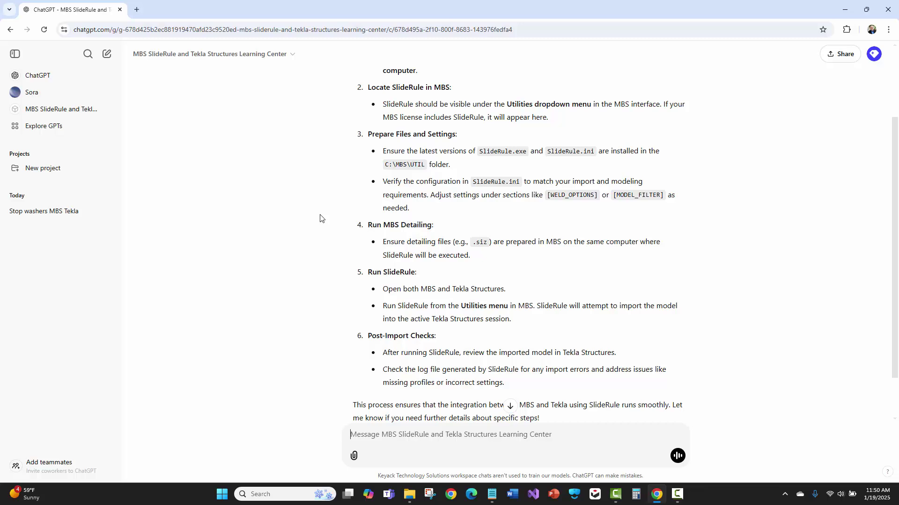
pyautogui.scroll(-1, 403, 437)
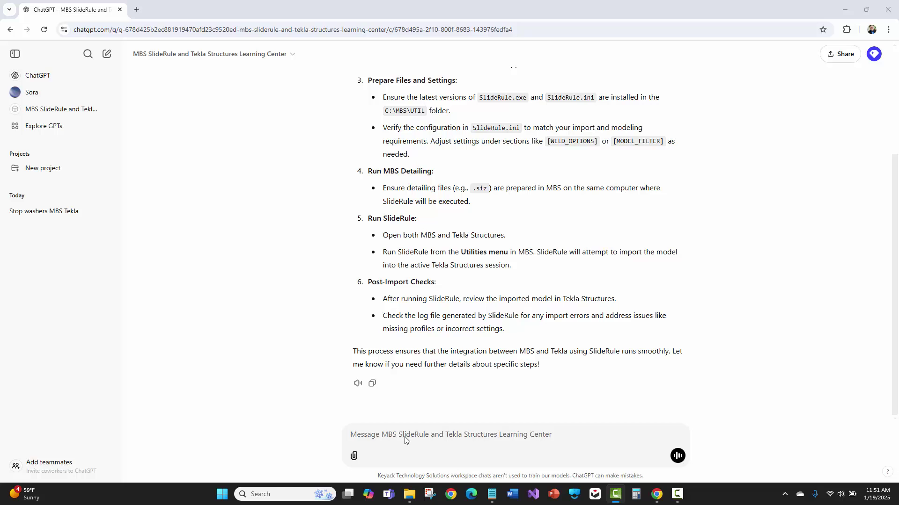
pyautogui.click(405, 438)
pyautogui.write('Giv')
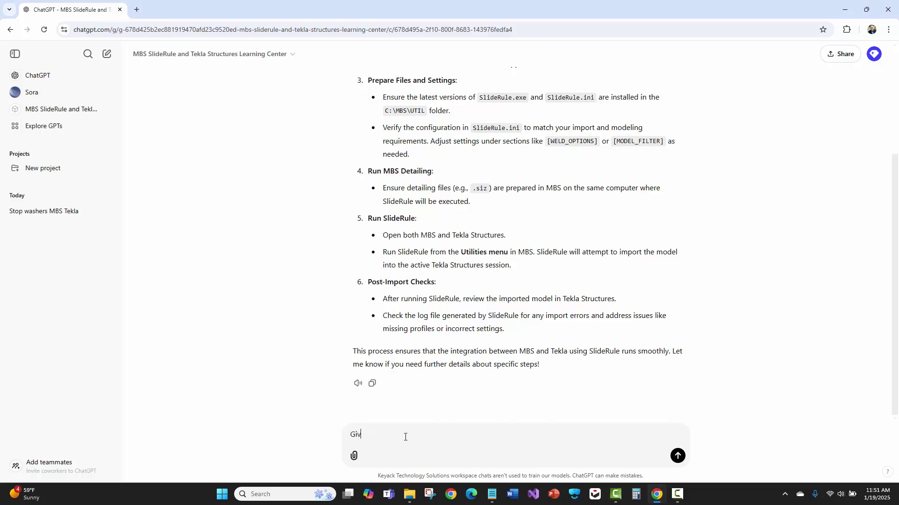
pyautogui.write('e me the steps of how ')
pyautogui.write('to best proces')
pyautogui.press('BackSpace')
pyautogui.press('BackSpace')
pyautogui.press('BackSpace')
pyautogui.press('BackSpace')
pyautogui.press('BackSpace')
pyautogui.press('BackSpace')
pyautogui.write('detail a jo')
pyautogui.press('BackSpace')
pyautogui.press('BackSpace')
pyautogui.write('MBS job ')
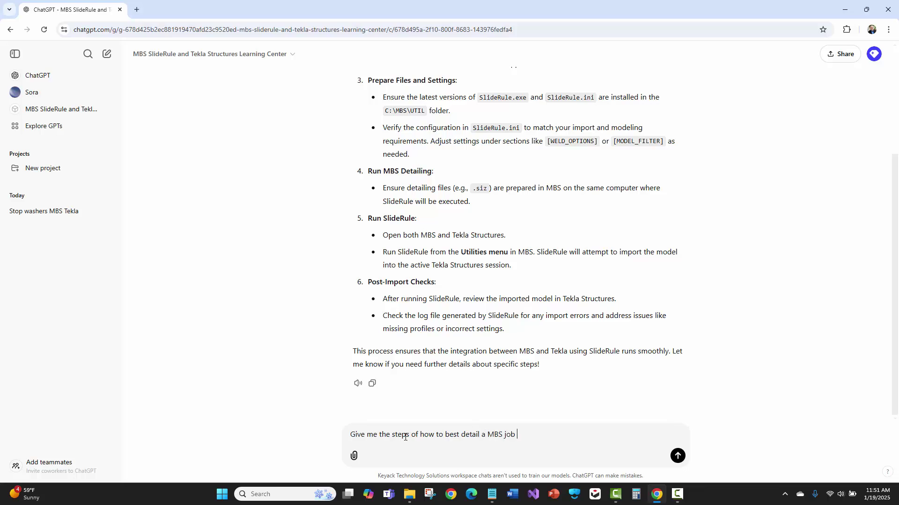
pyautogui.write('in Tekla Structures?')
pyautogui.press('Return')
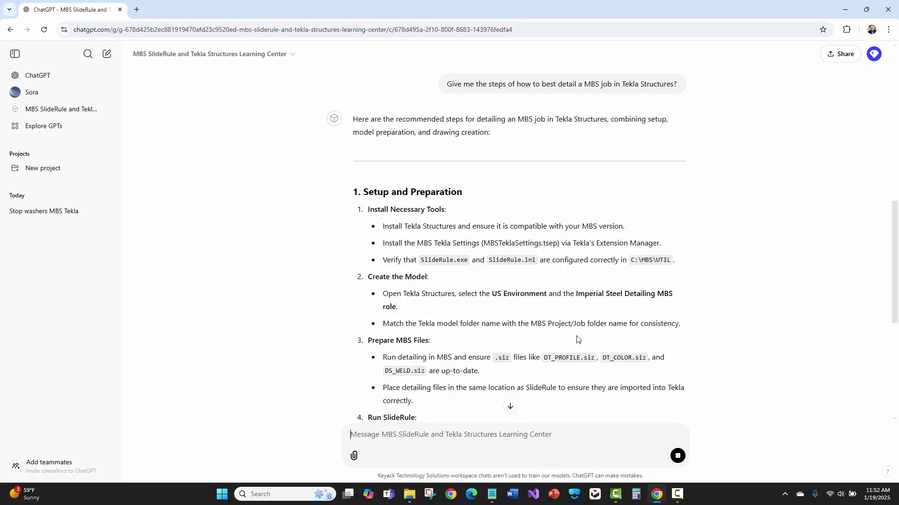
pyautogui.scroll(-2, 550, 376)
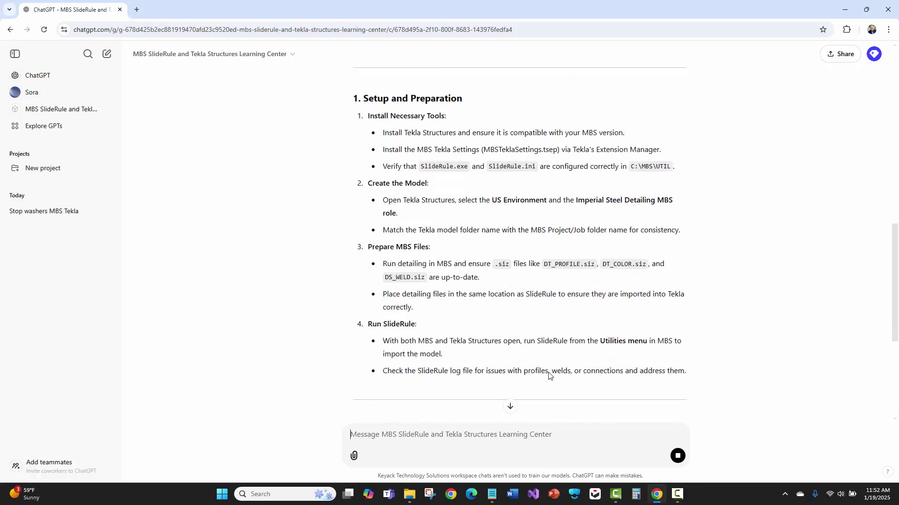
pyautogui.scroll(-3, 487, 306)
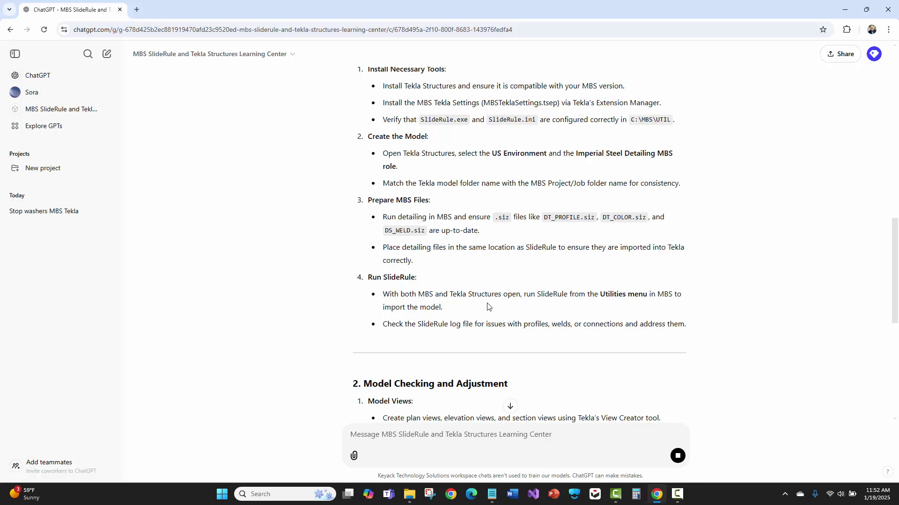
pyautogui.scroll(3, 488, 307)
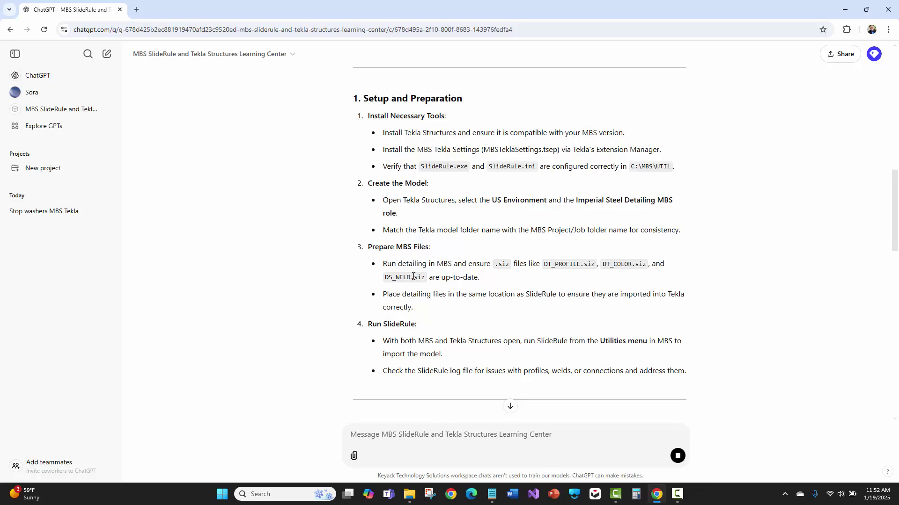
pyautogui.scroll(-4, 333, 246)
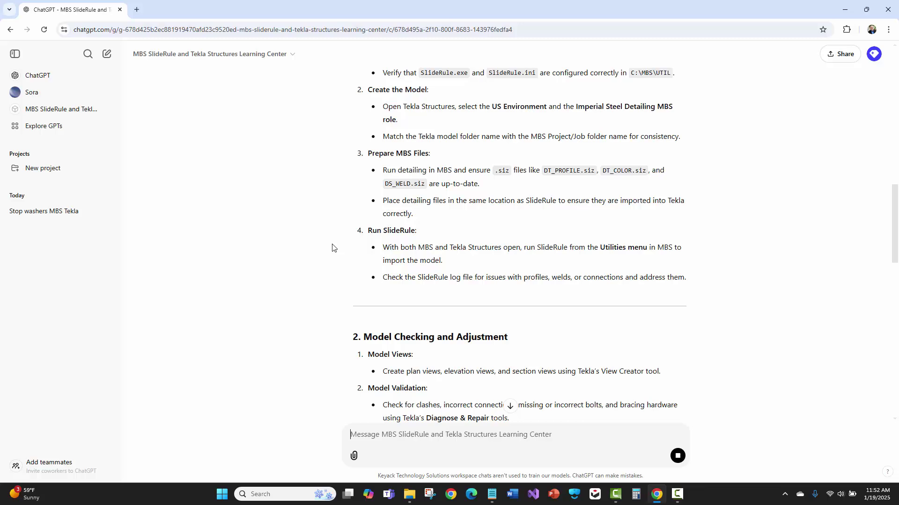
pyautogui.scroll(-2, 332, 248)
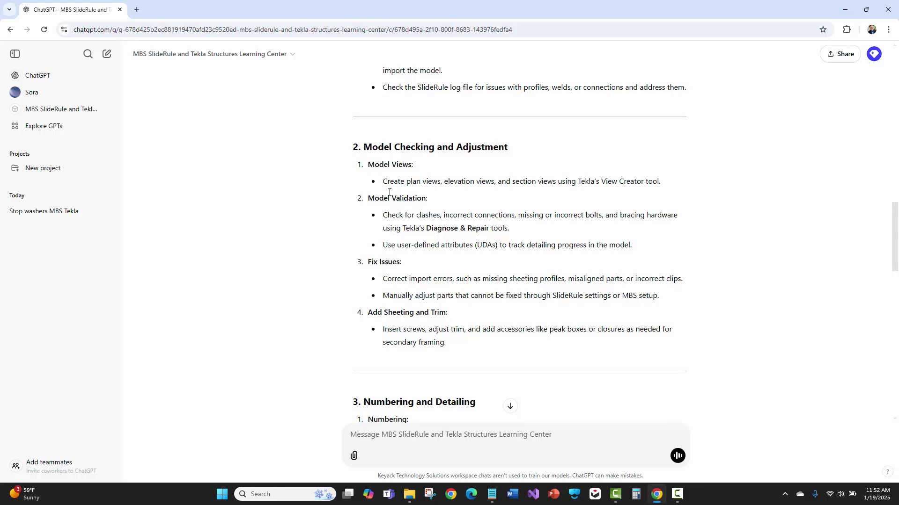
pyautogui.scroll(-2, 389, 196)
pyautogui.scroll(1, 387, 198)
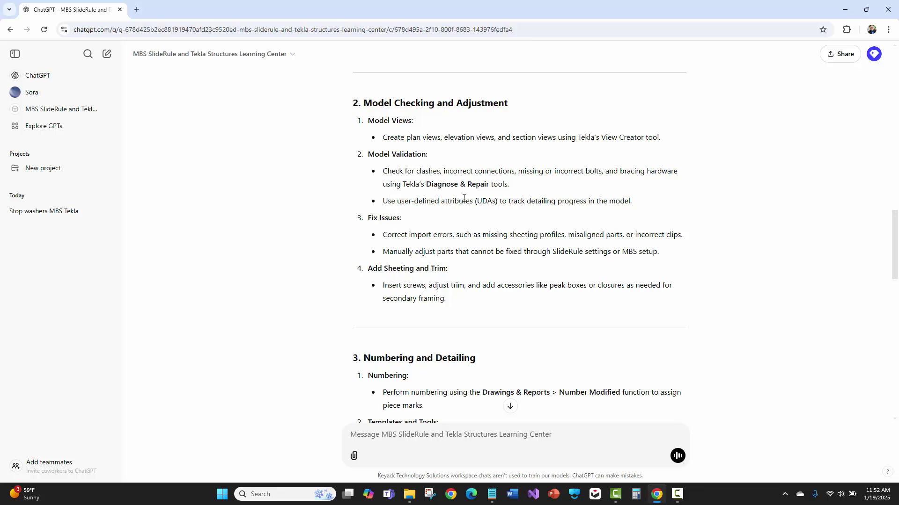
pyautogui.scroll(-2, 500, 264)
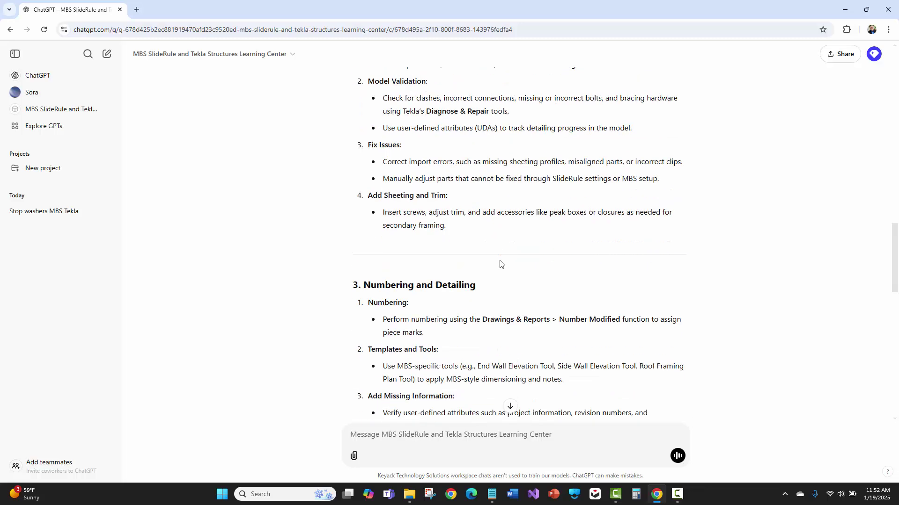
pyautogui.scroll(-3, 500, 264)
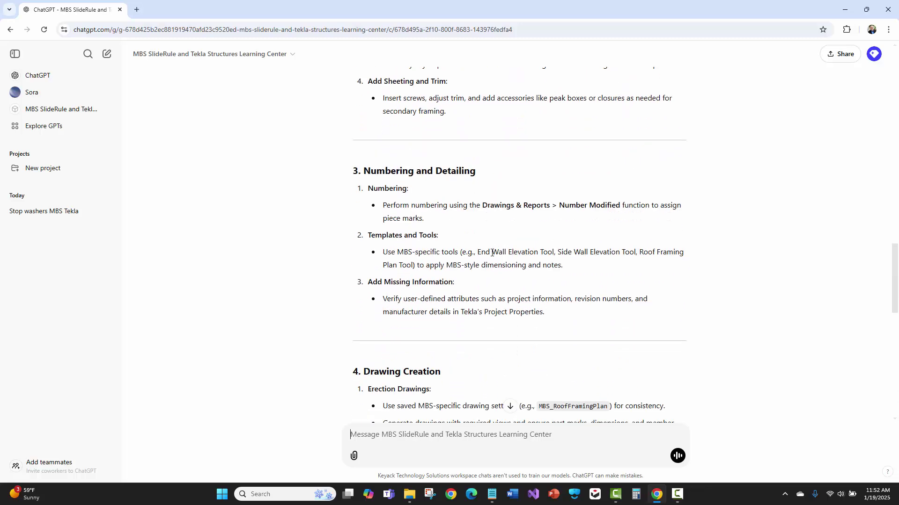
pyautogui.scroll(-2, 492, 253)
pyautogui.scroll(-2, 492, 253)
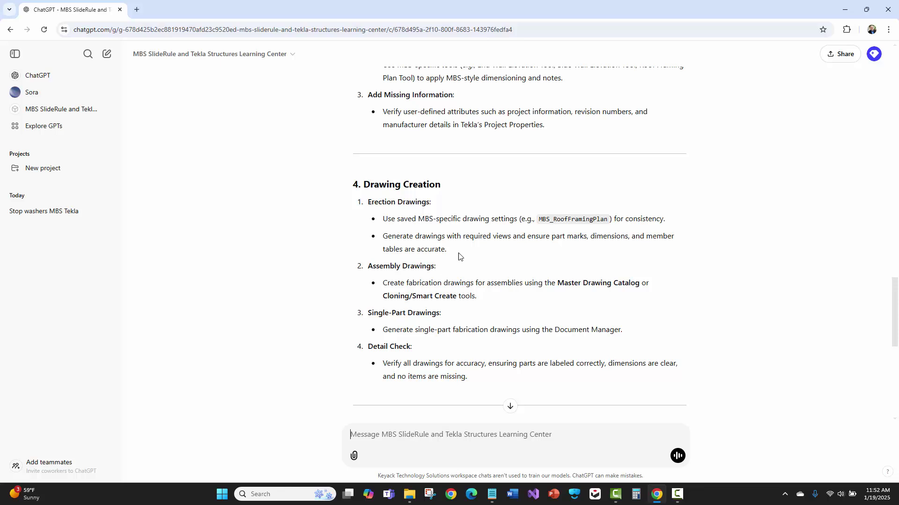
pyautogui.scroll(-1, 459, 256)
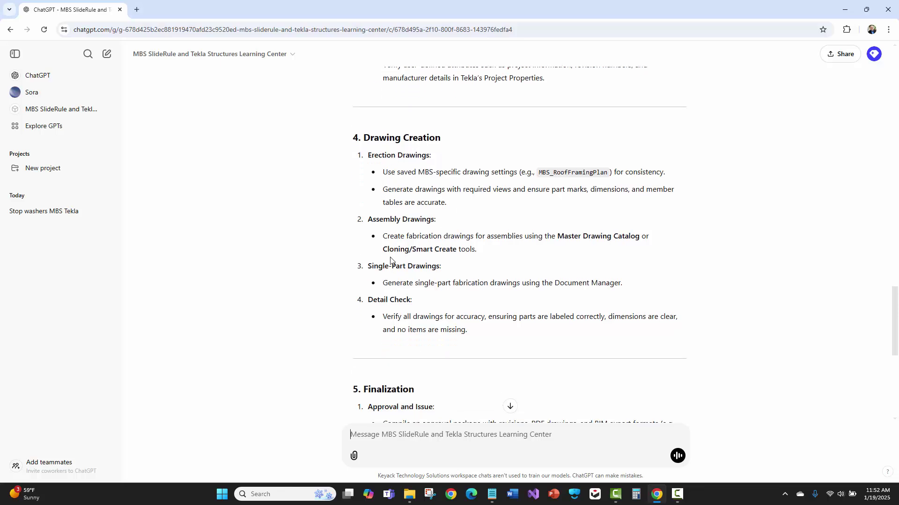
pyautogui.scroll(-2, 413, 287)
pyautogui.scroll(-3, 413, 287)
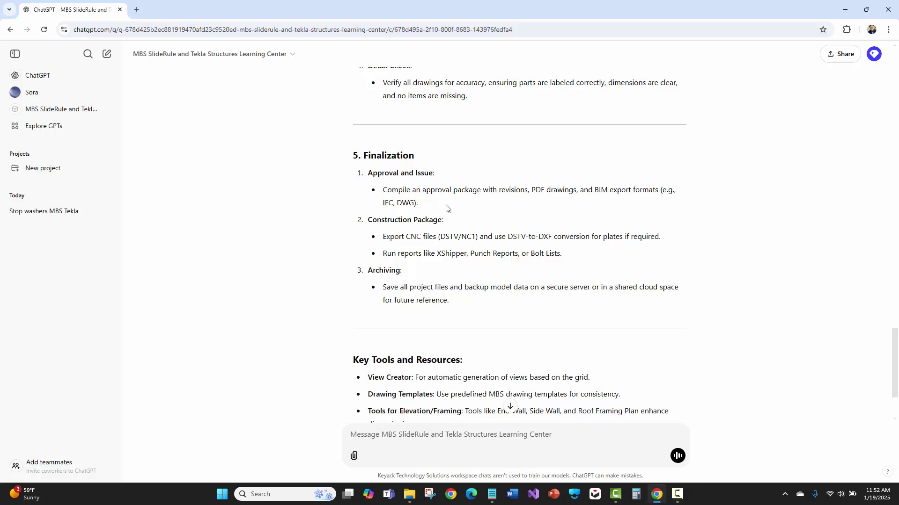
pyautogui.scroll(-2, 440, 269)
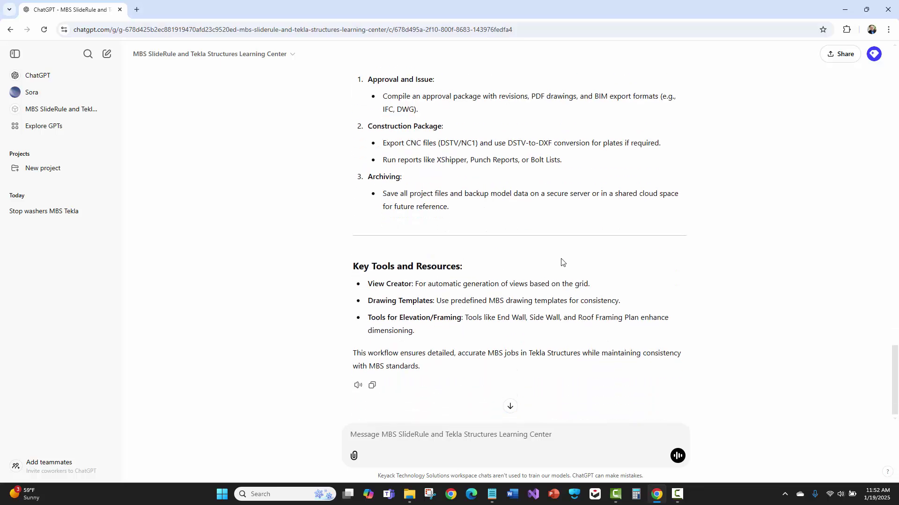
pyautogui.scroll(-1, 559, 261)
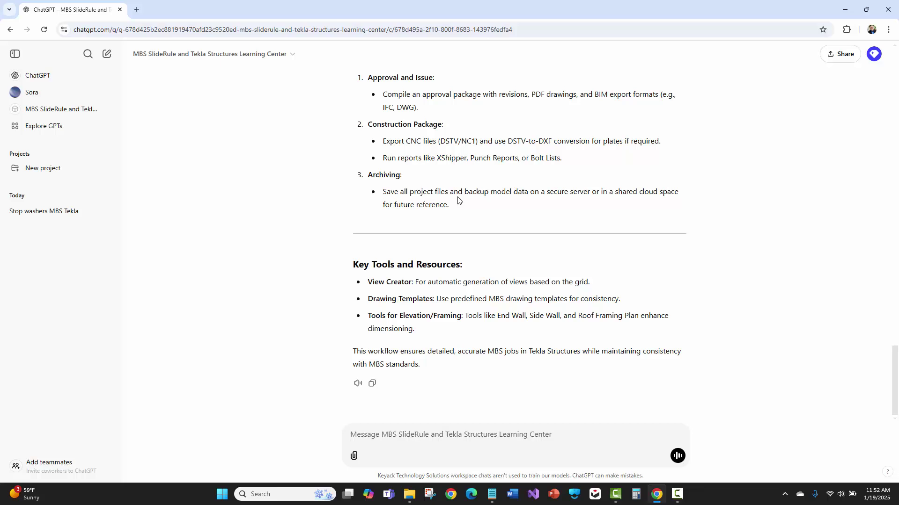
pyautogui.scroll(2, 458, 198)
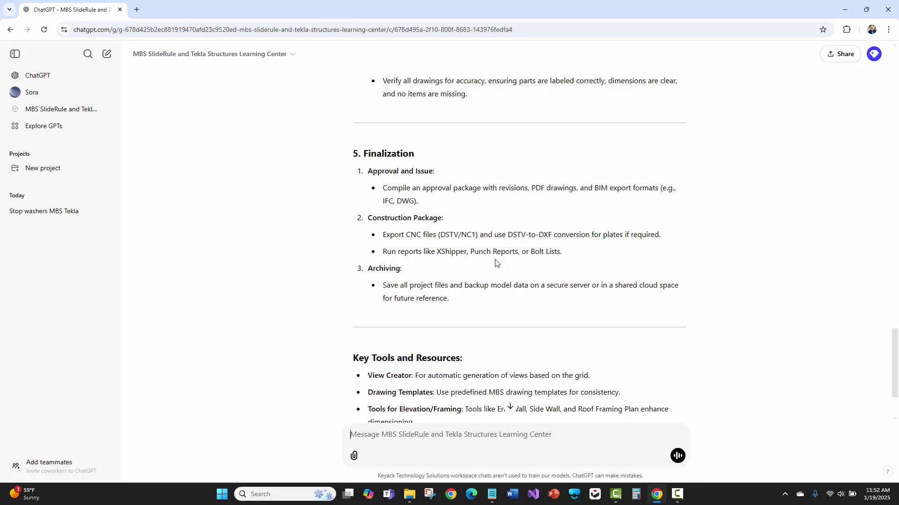
pyautogui.scroll(2, 496, 263)
pyautogui.scroll(5, 495, 263)
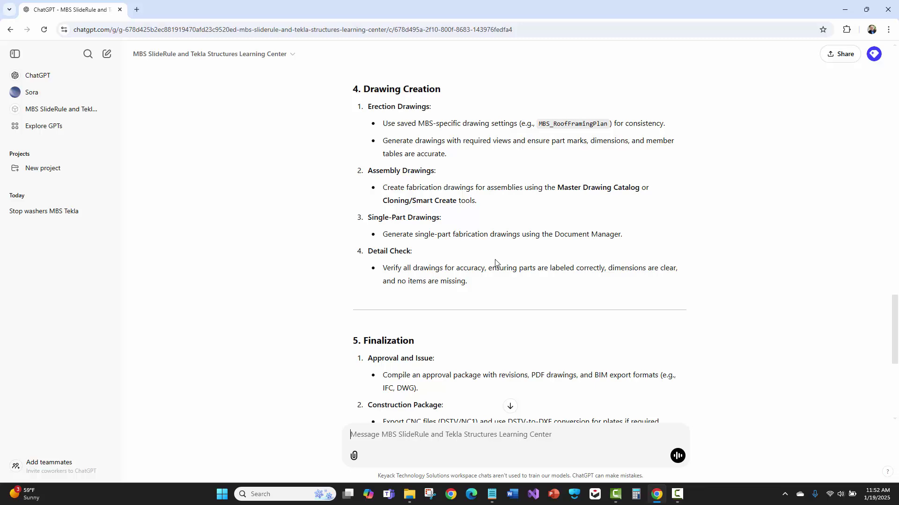
pyautogui.scroll(7, 494, 261)
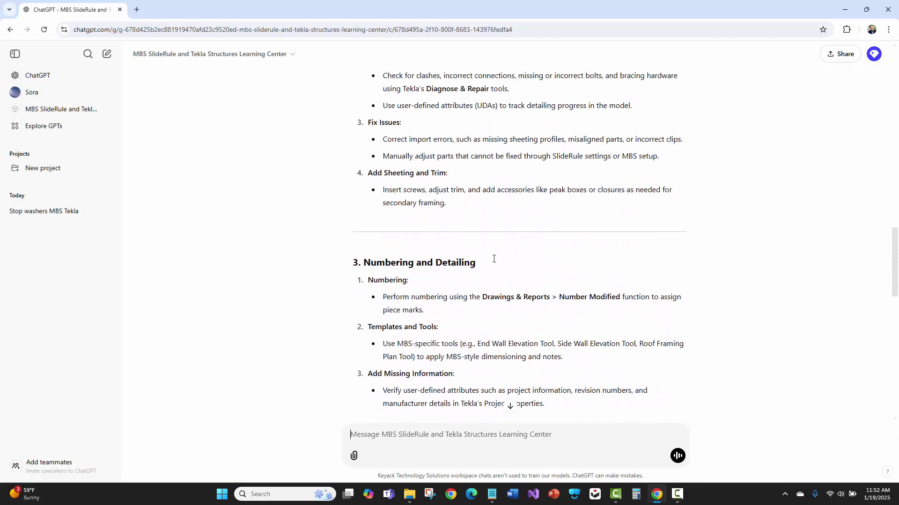
pyautogui.scroll(7, 493, 261)
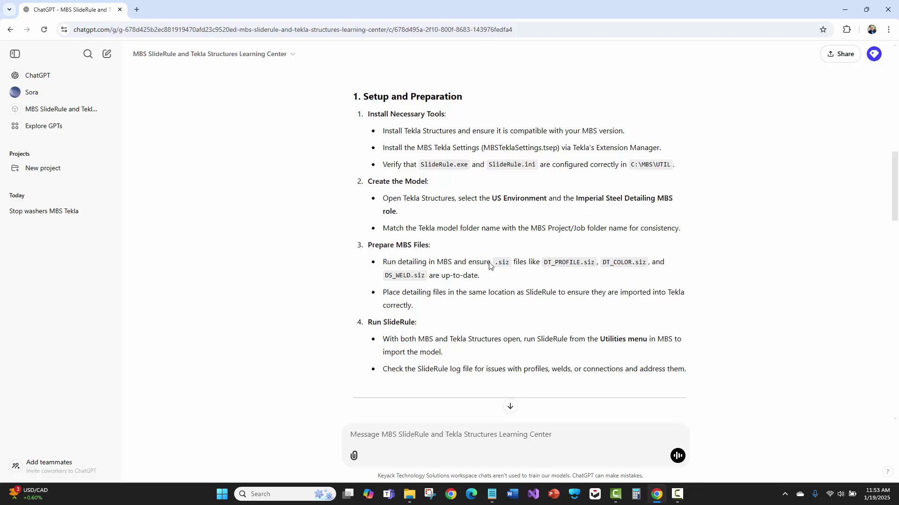
pyautogui.scroll(-18, 489, 266)
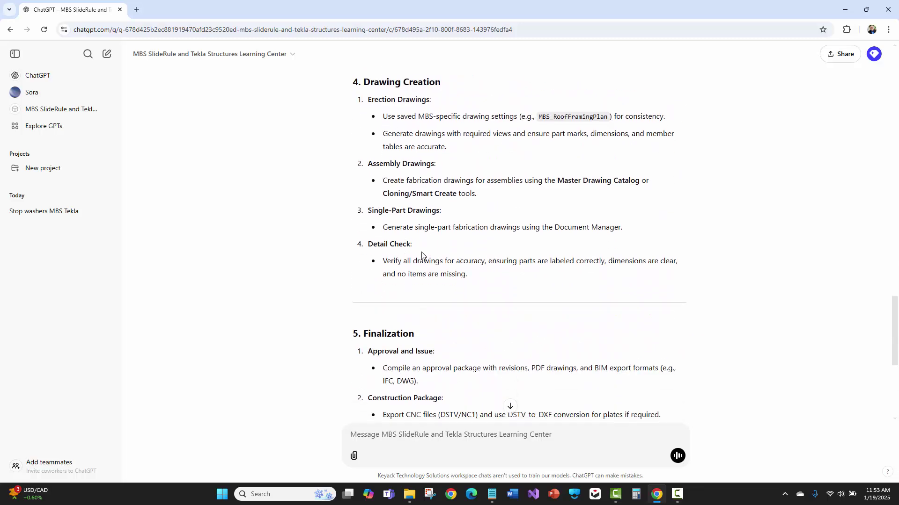
pyautogui.scroll(-6, 321, 236)
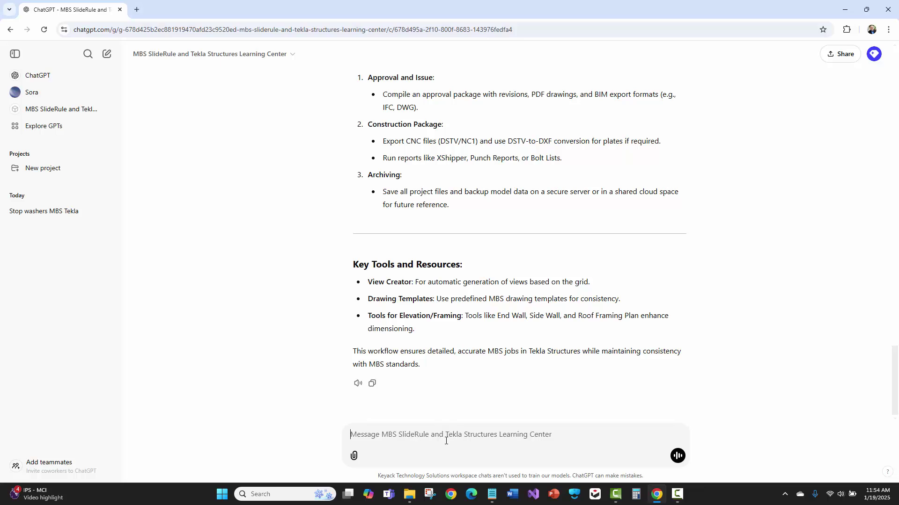
# Ask the custom GPT "How do I get sheeting and trim in MBS into Tekla?".
pyautogui.write('How do I')
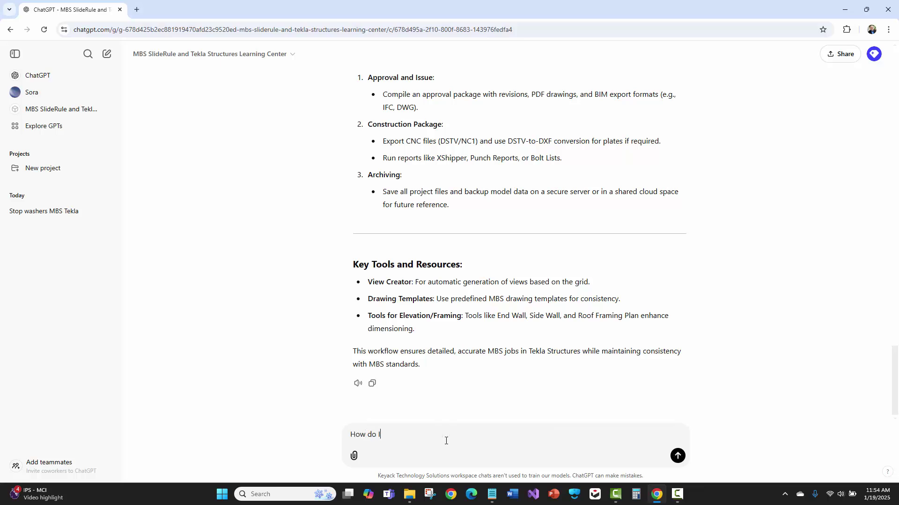
pyautogui.write(' get sheeting and trim in MBS into Tekla?')
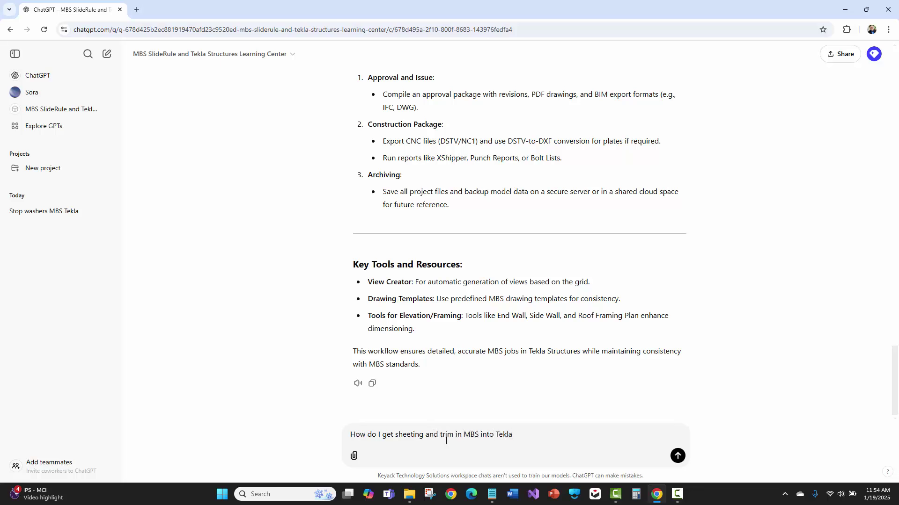
pyautogui.press('Return')
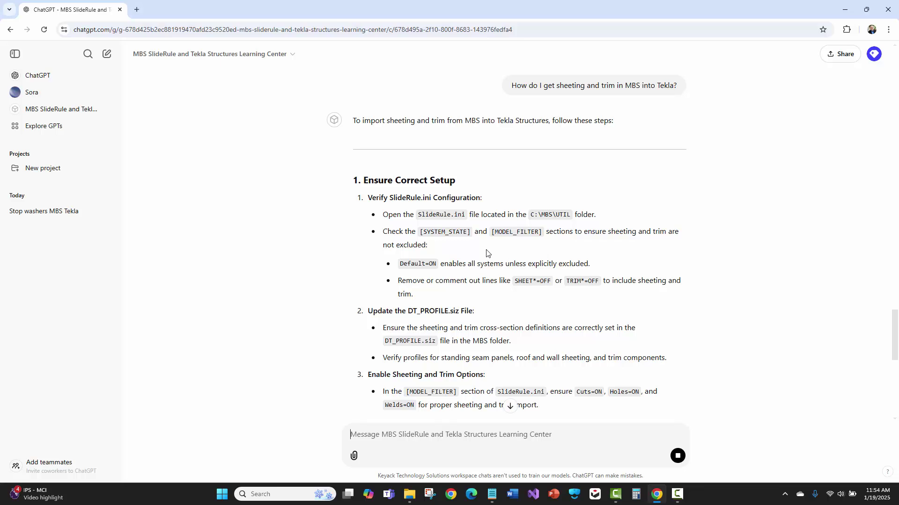
pyautogui.scroll(-1, 376, 229)
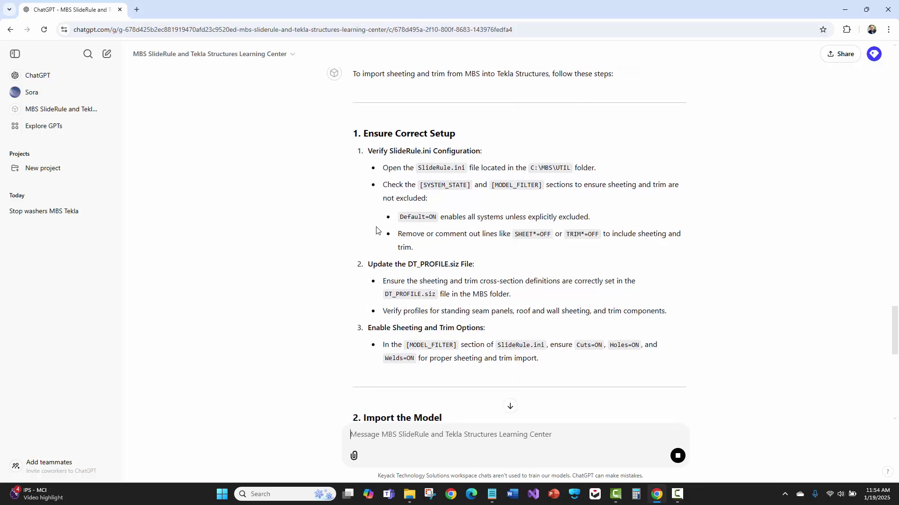
pyautogui.scroll(-1, 377, 232)
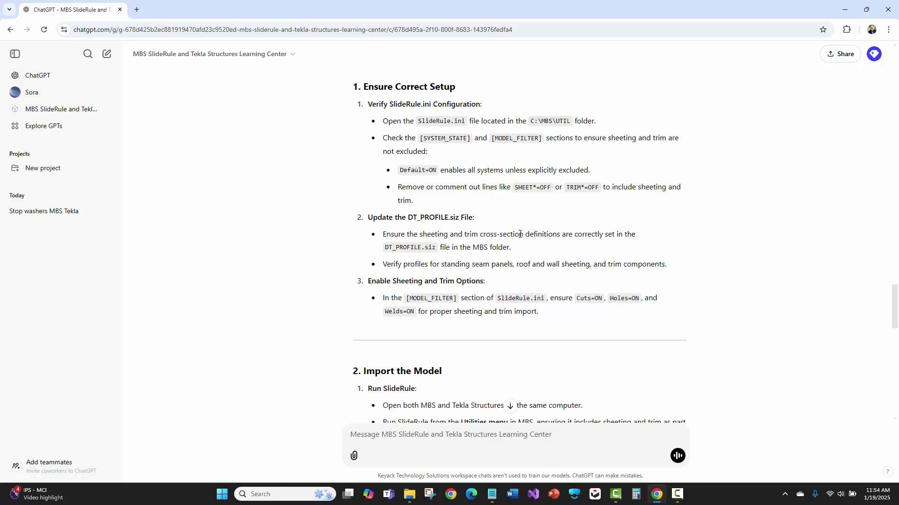
pyautogui.scroll(-2, 520, 234)
pyautogui.scroll(-2, 520, 234)
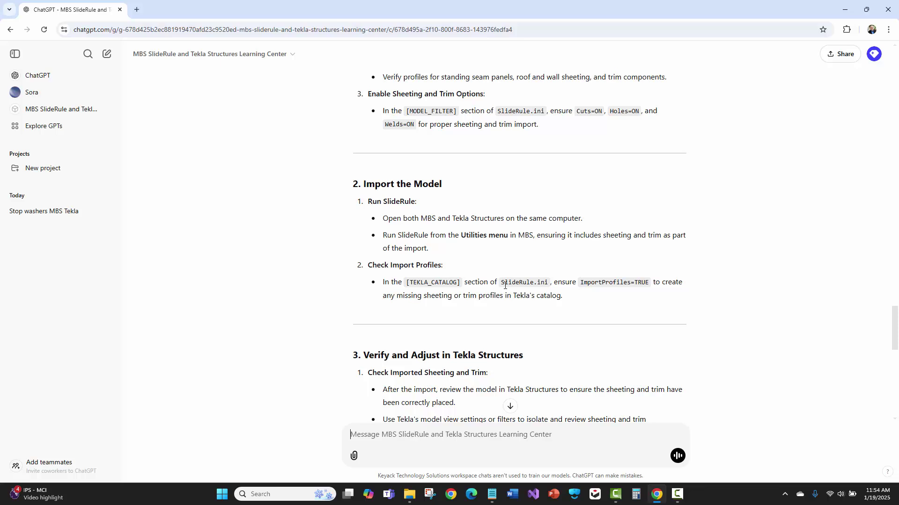
pyautogui.scroll(-1, 505, 285)
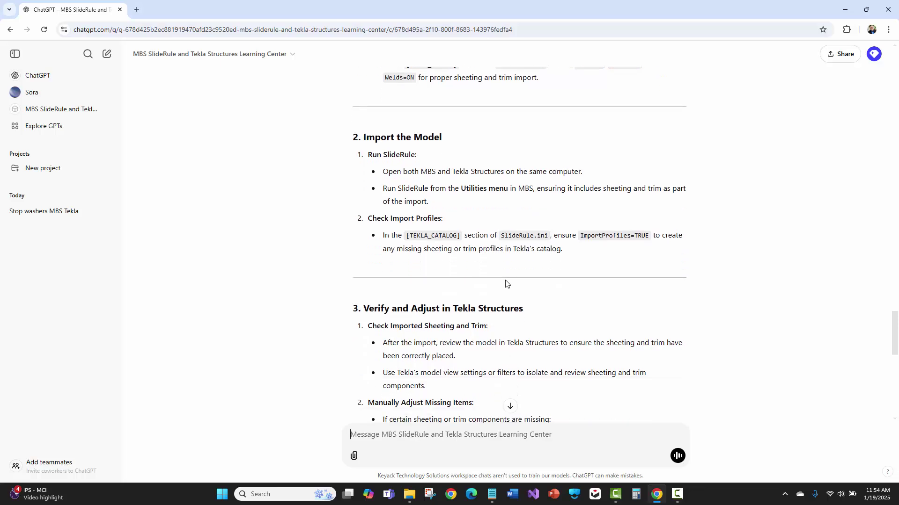
pyautogui.scroll(-1, 505, 285)
pyautogui.scroll(-1, 512, 275)
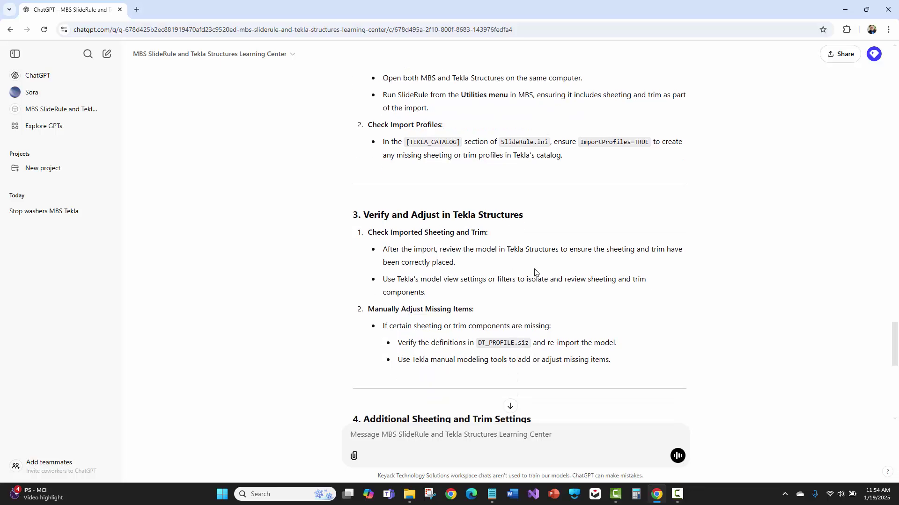
pyautogui.scroll(-1, 535, 273)
pyautogui.scroll(-5, 535, 271)
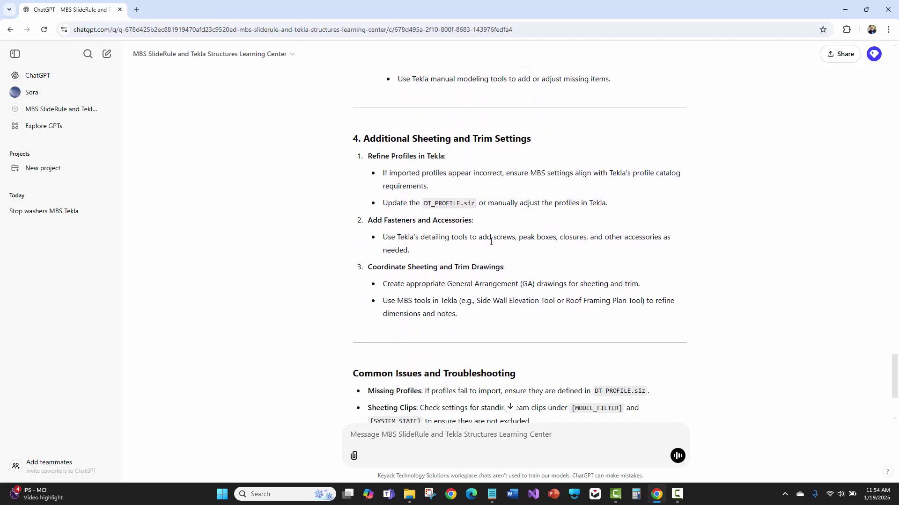
pyautogui.scroll(-1, 493, 250)
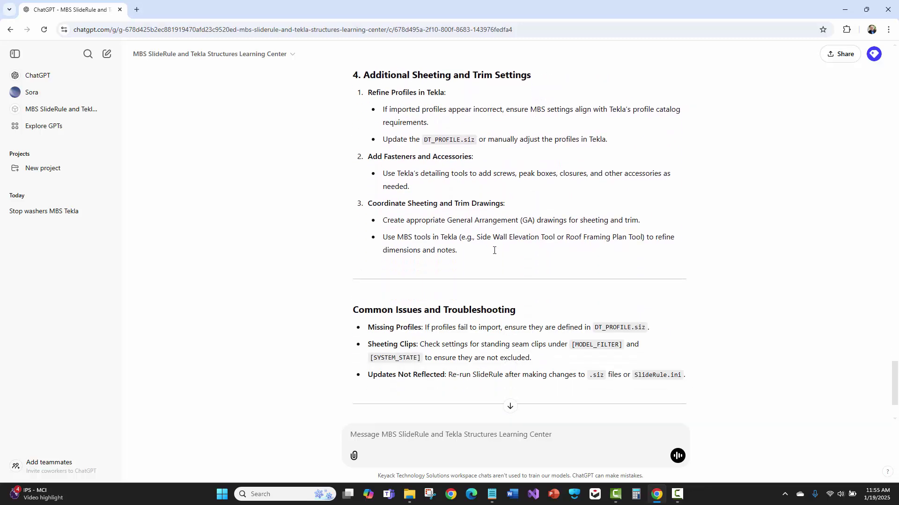
pyautogui.scroll(-1, 494, 253)
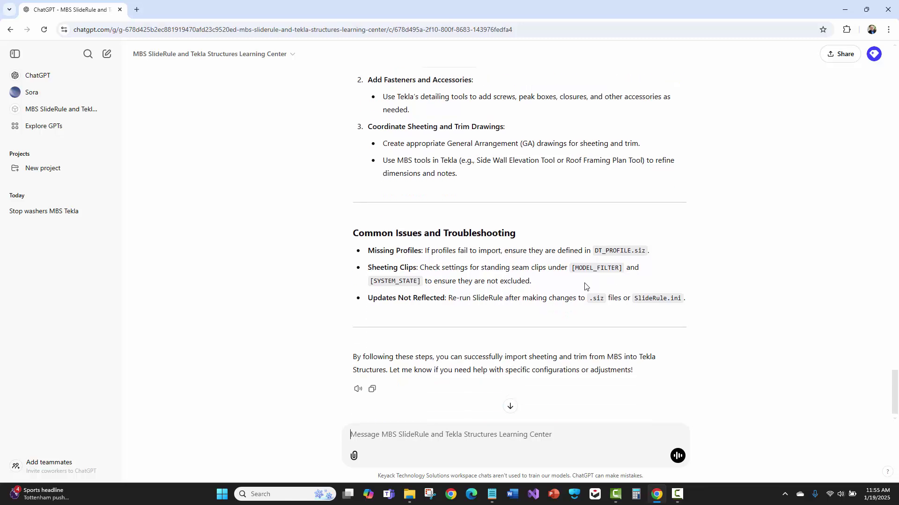
pyautogui.scroll(3, 581, 284)
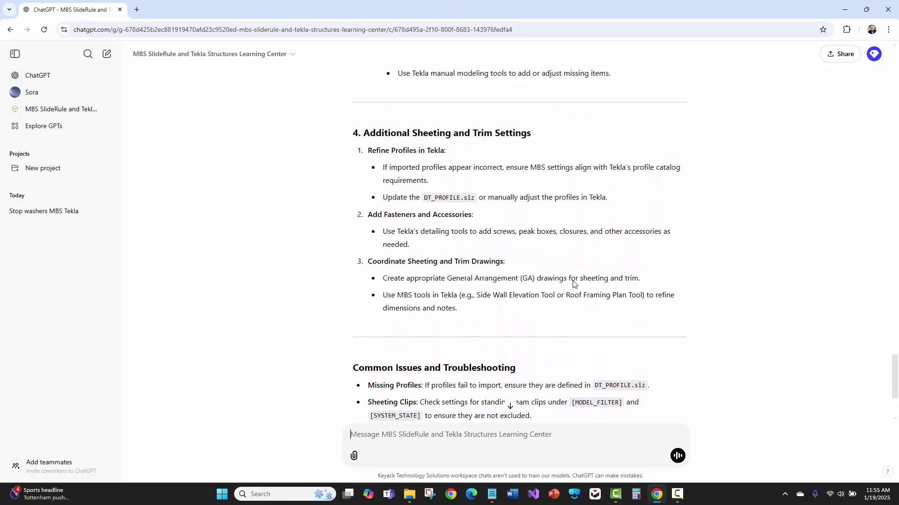
pyautogui.scroll(1, 442, 245)
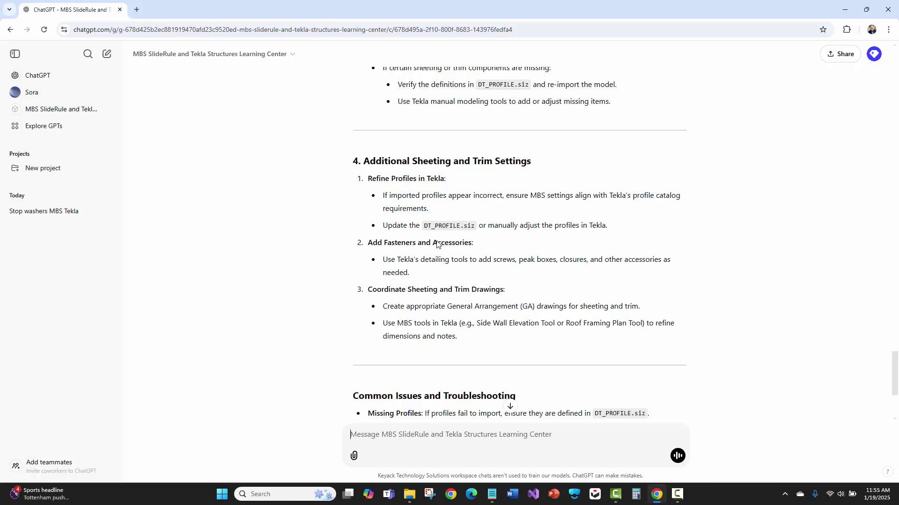
pyautogui.scroll(2, 435, 215)
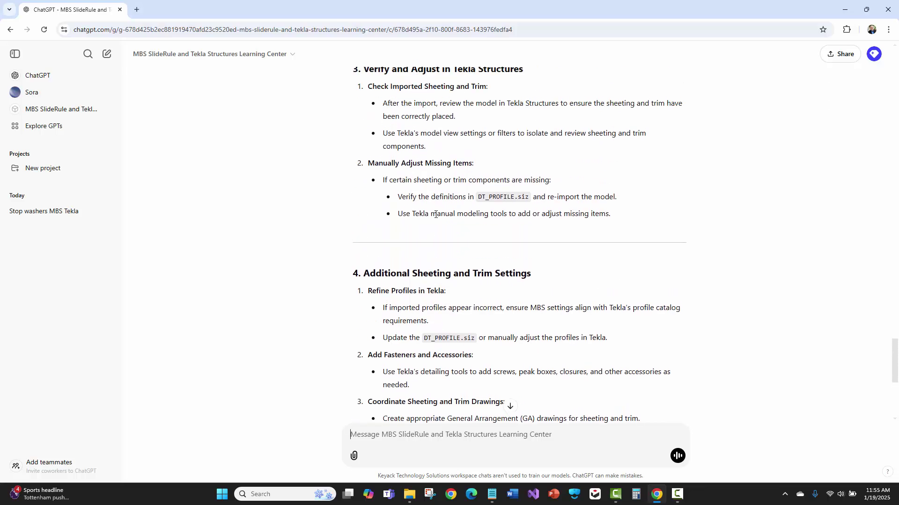
pyautogui.scroll(1, 435, 215)
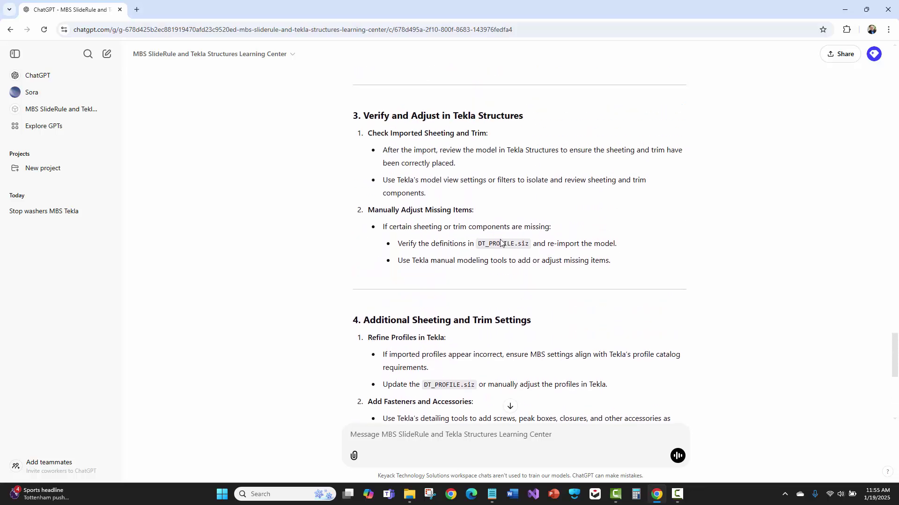
pyautogui.scroll(2, 478, 240)
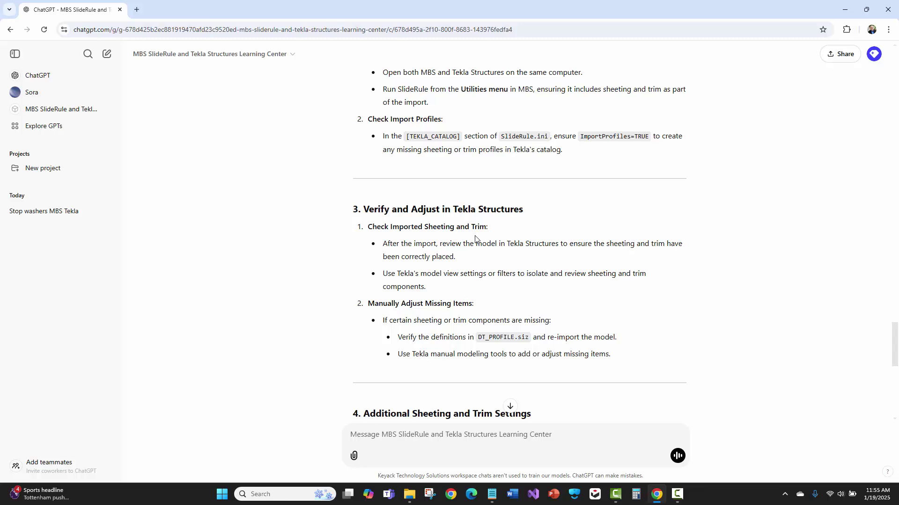
pyautogui.scroll(-9, 475, 239)
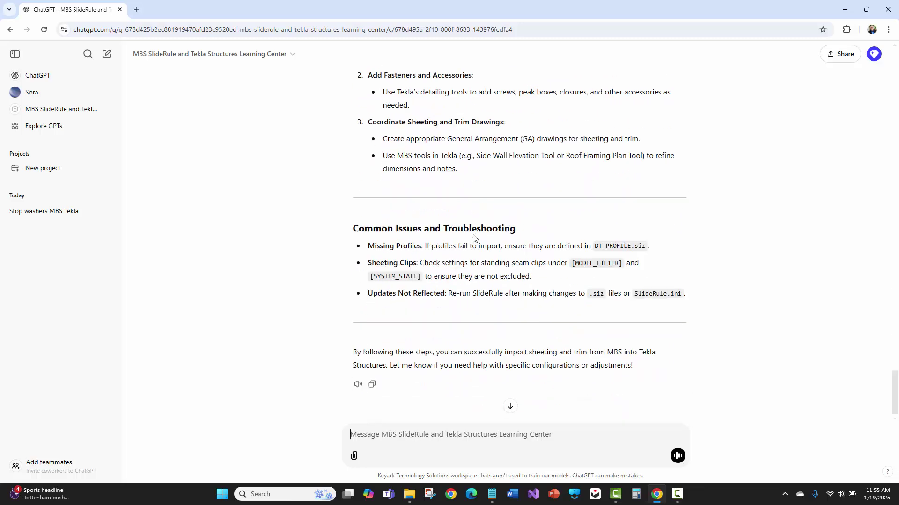